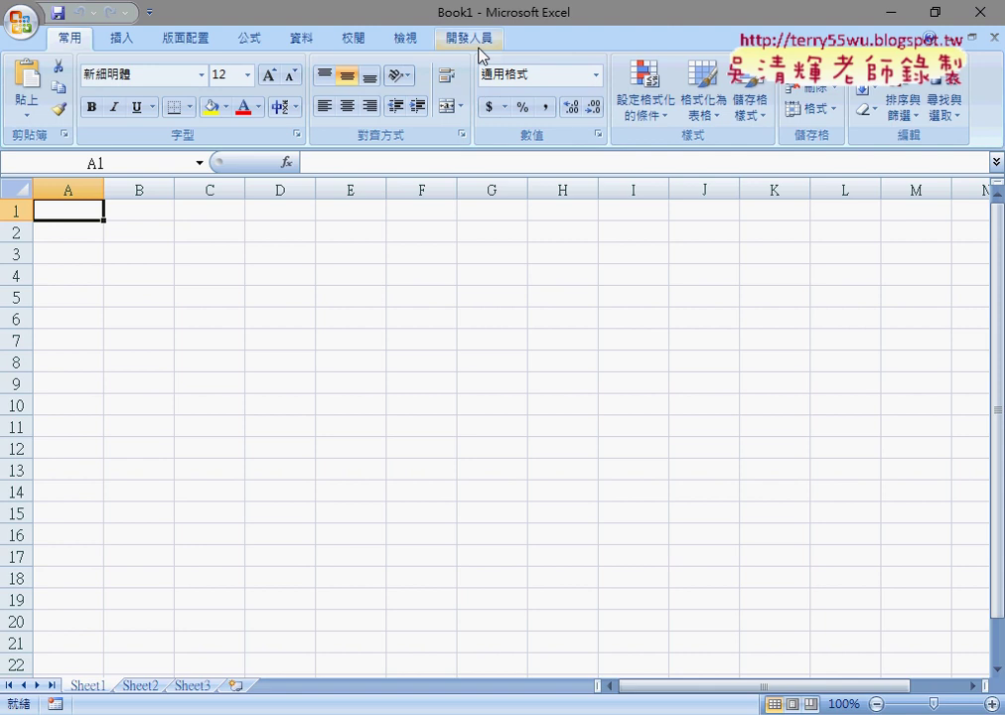
- Open the Visual Basic editor from the Developer tab and widen the Project pane
left_click(473, 39)
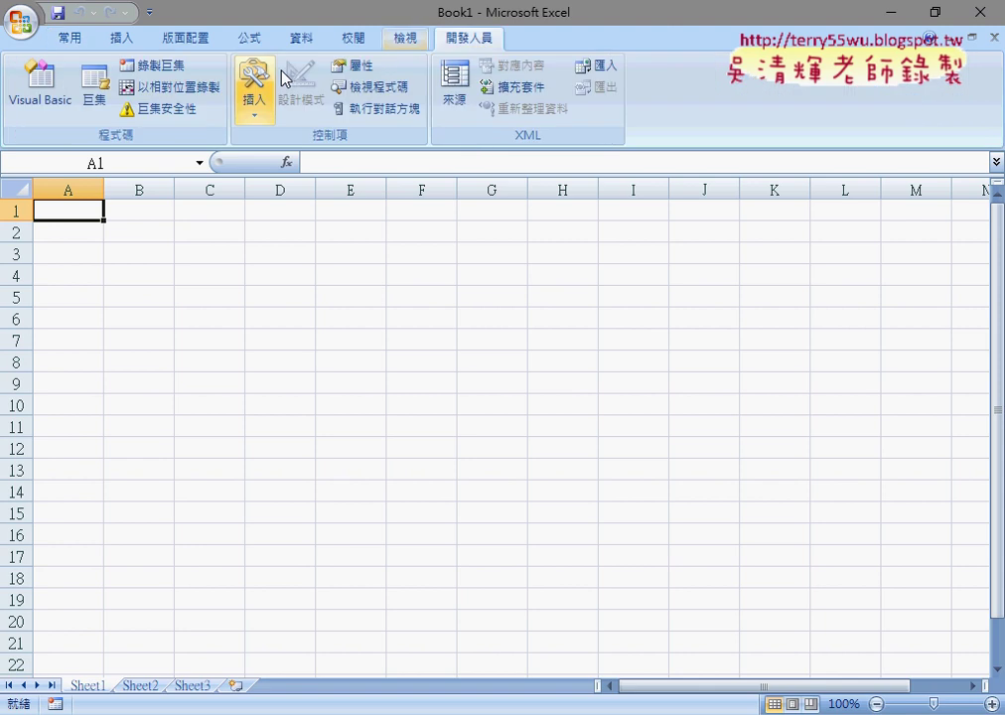
left_click(49, 94)
left_click_drag(328, 96, 427, 87)
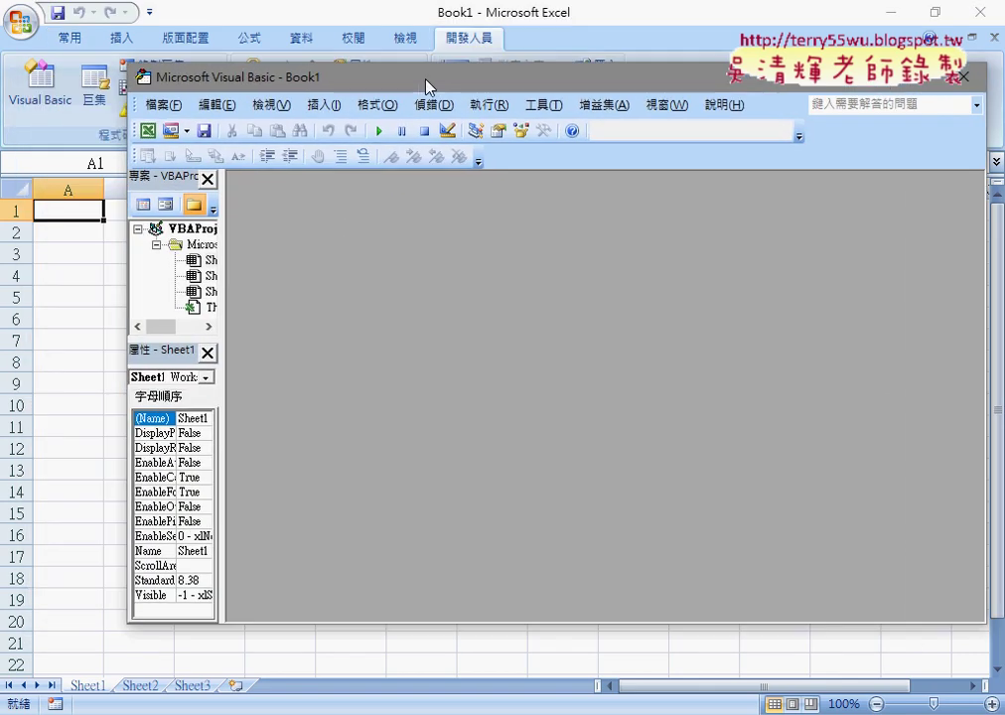
left_click_drag(224, 270, 385, 274)
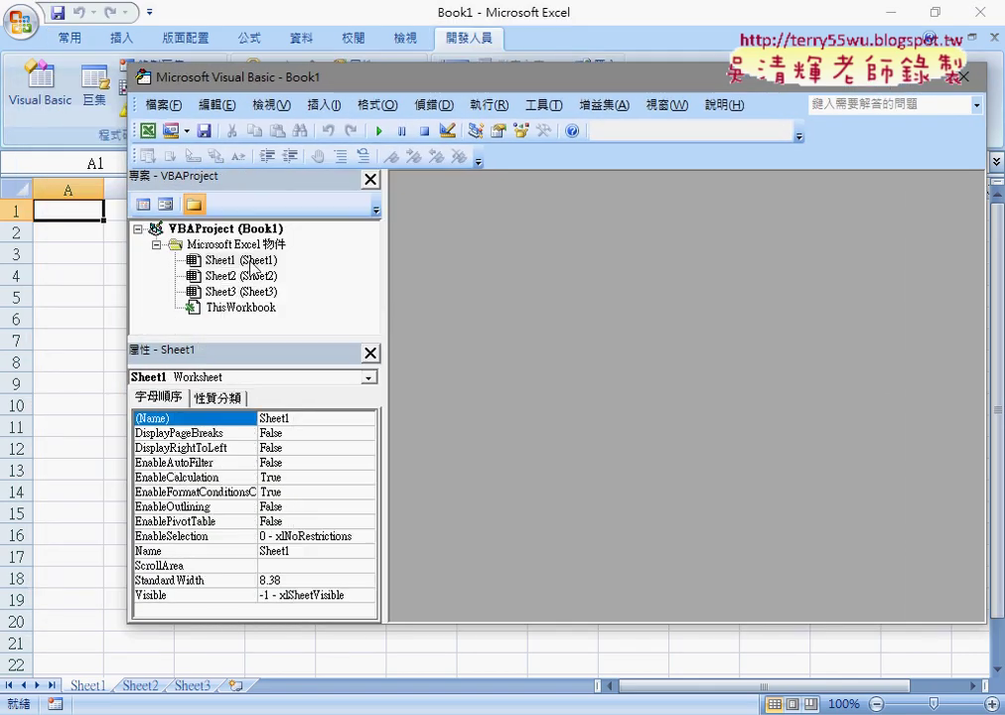
- Insert a new module into the Book1 project from Sheet2's context menu
left_click(208, 229)
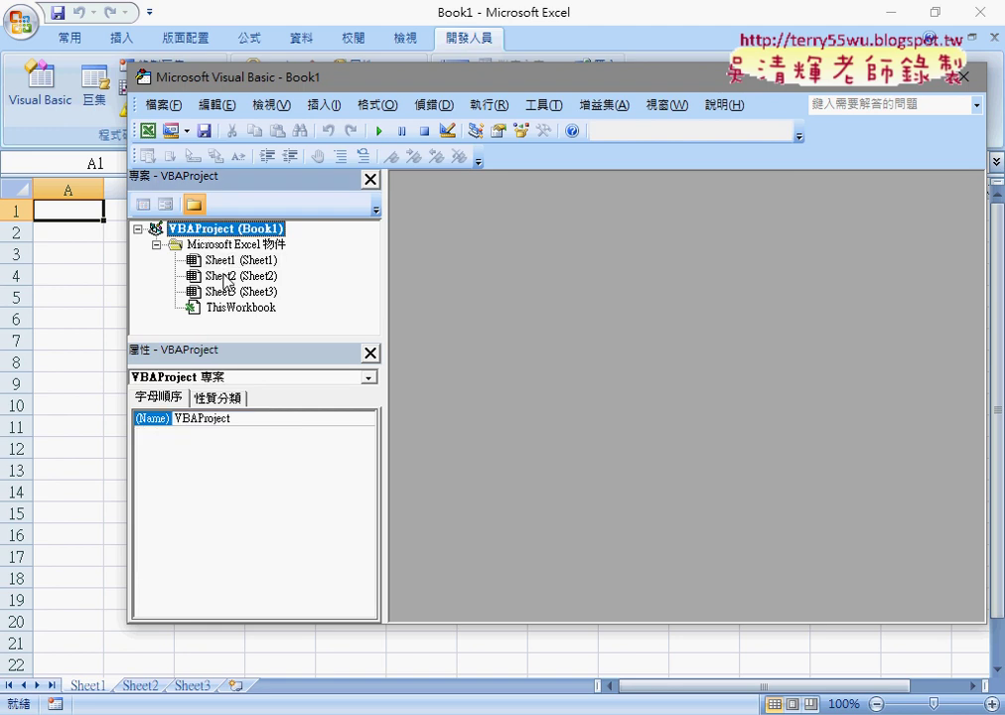
right_click(225, 278)
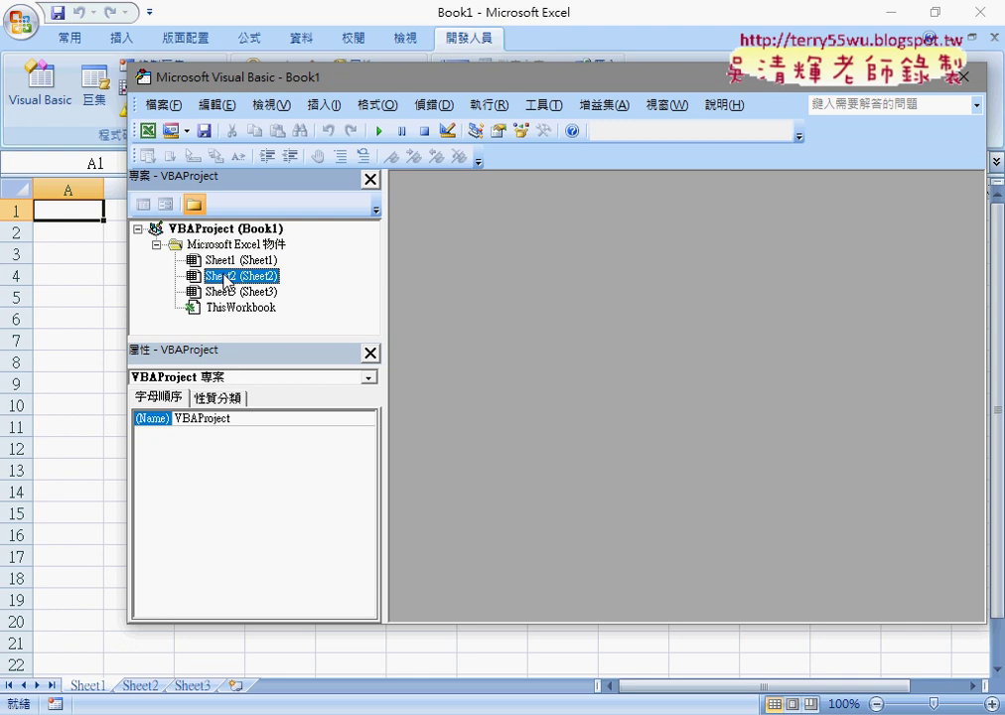
mouse_move(194, 364)
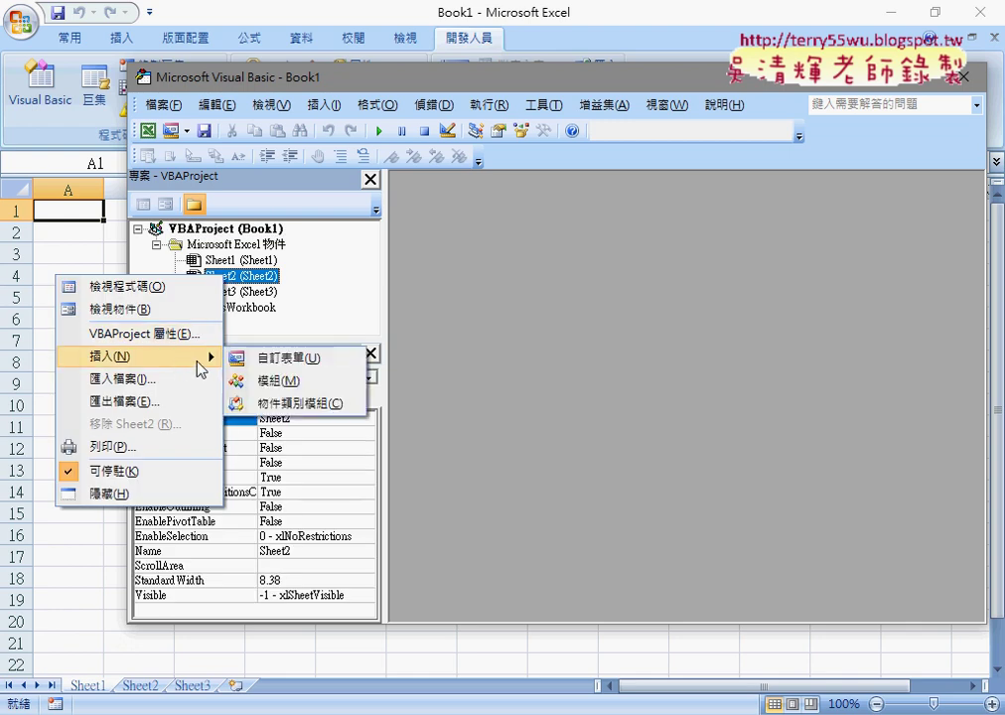
left_click(297, 382)
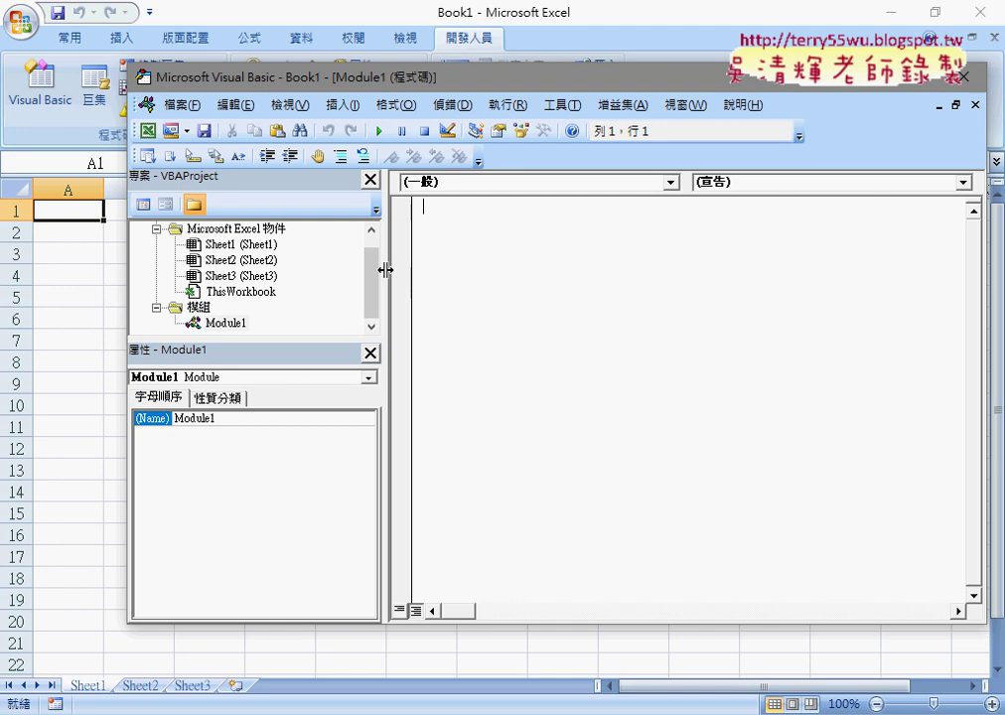
- Add a Public Sub procedure named IF_age to Module1
left_click_drag(385, 269, 315, 269)
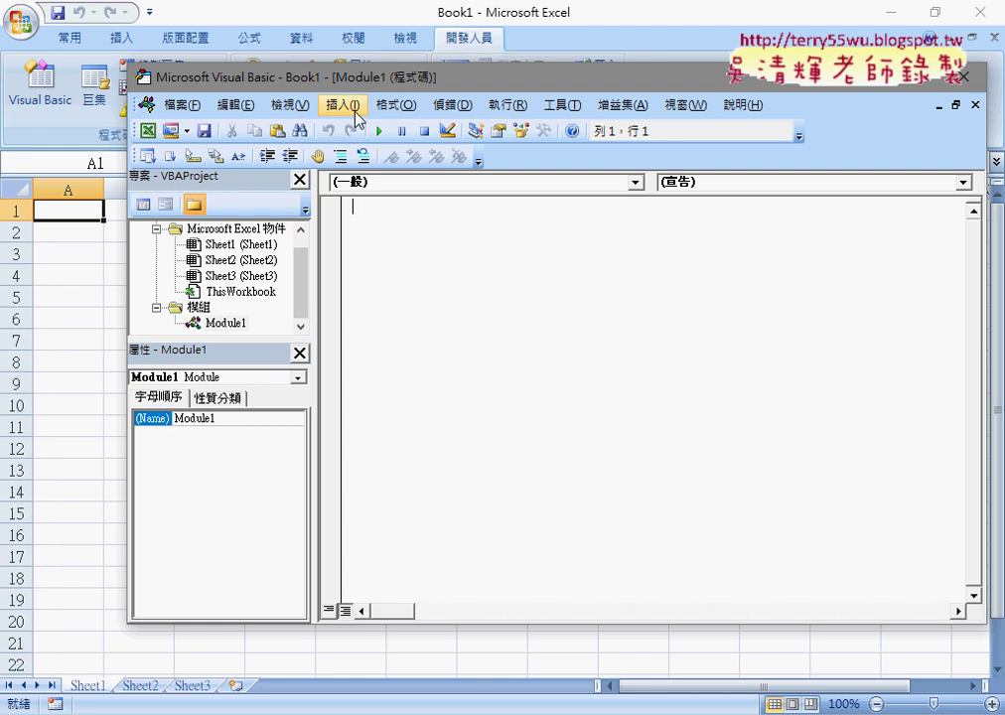
left_click(356, 115)
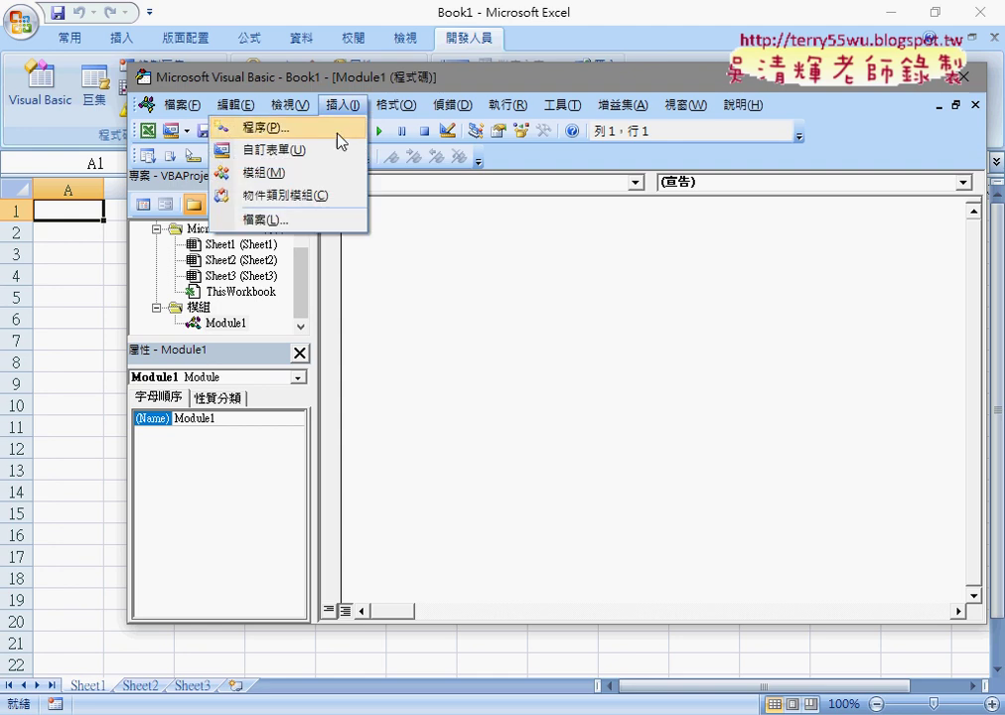
left_click(336, 130)
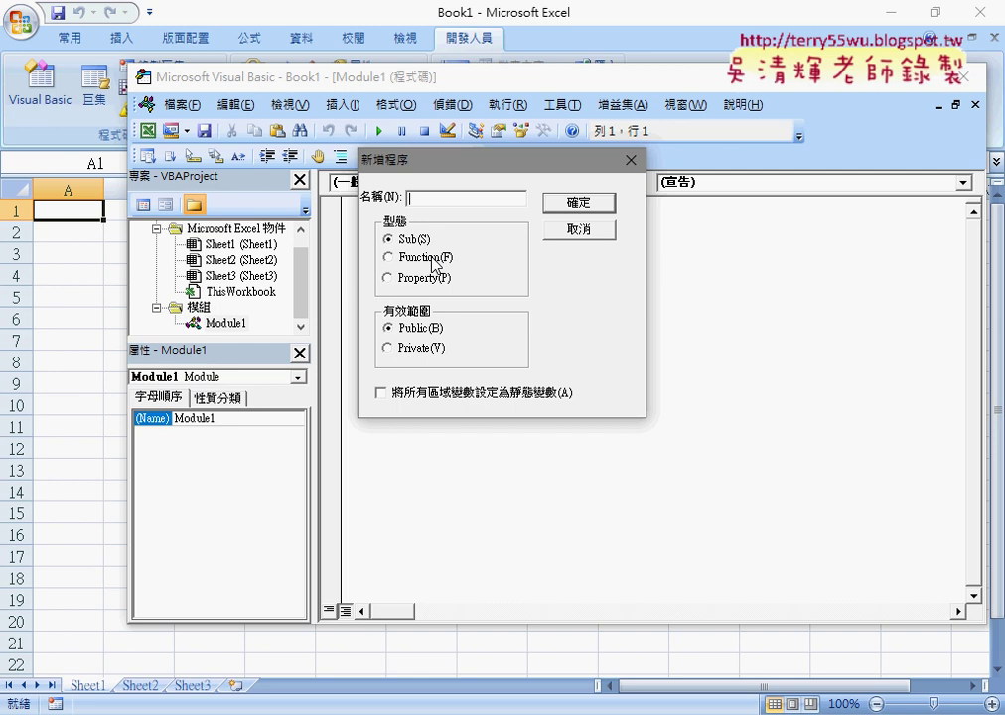
type("IF")
type("_H")
type("_Y")
key("BackSpace")
key("BackSpace")
key("BackSpace")
type("age")
key("Return")
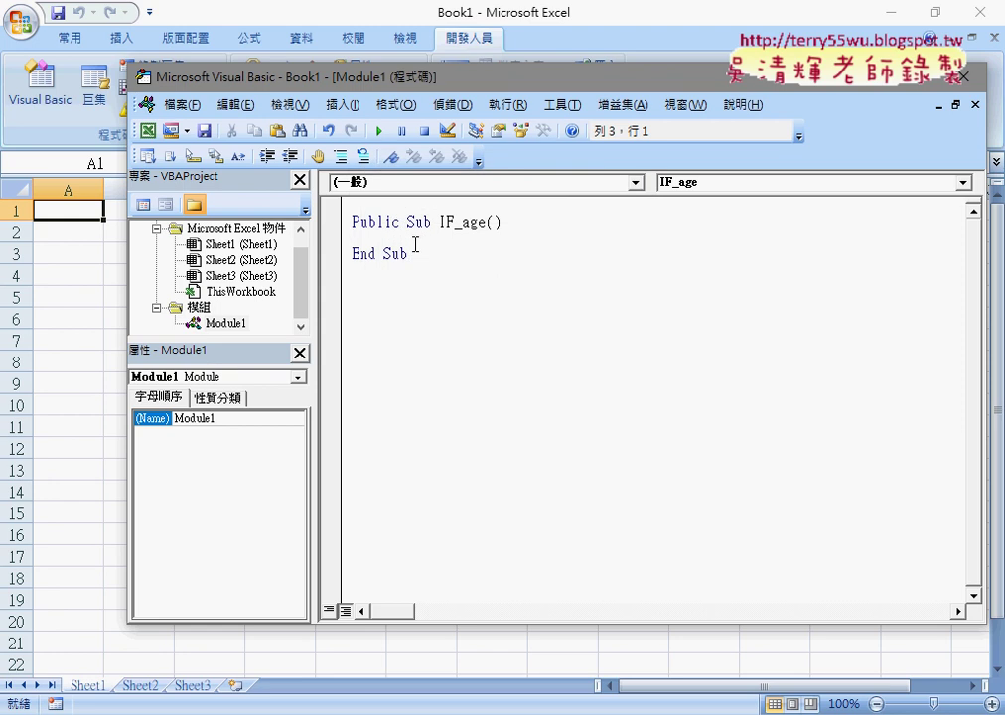
left_click_drag(337, 260, 336, 230)
left_click(394, 246)
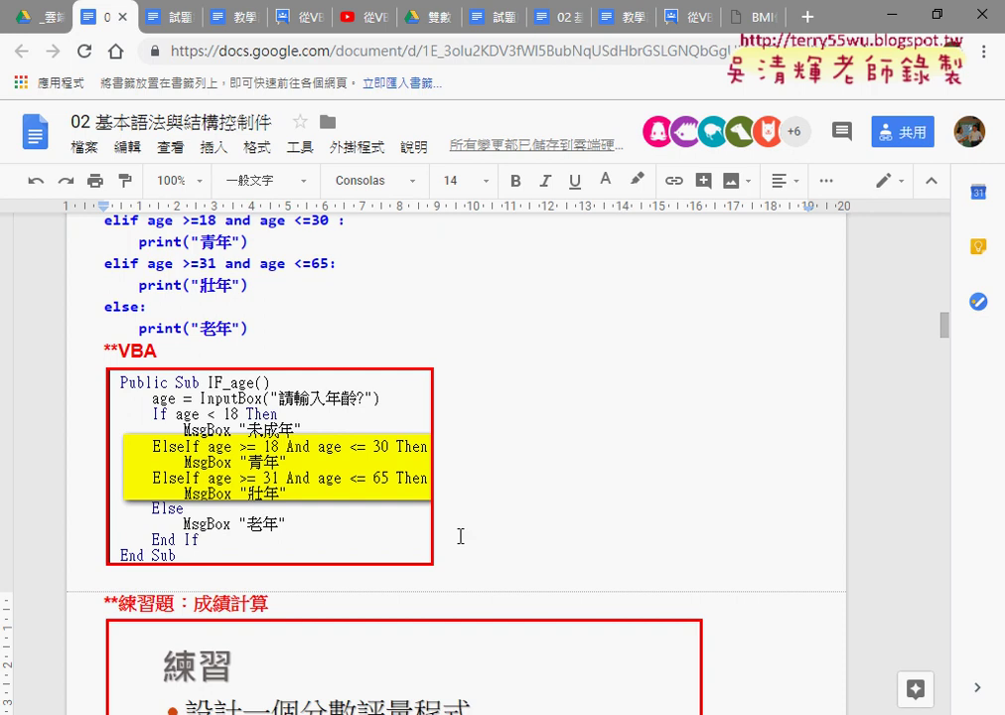
- Copy the Python if/elif age code from the Google Doc and paste it inside IF_age
scroll(468, 533, "up", 3)
scroll(469, 532, "up", 2)
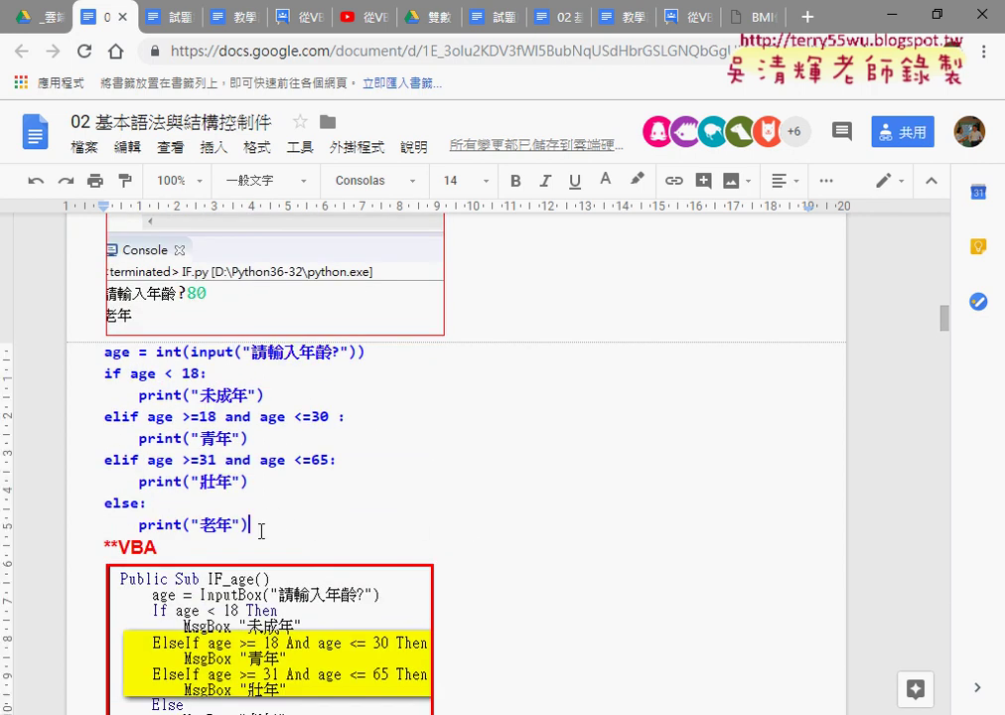
left_click_drag(261, 526, 57, 358)
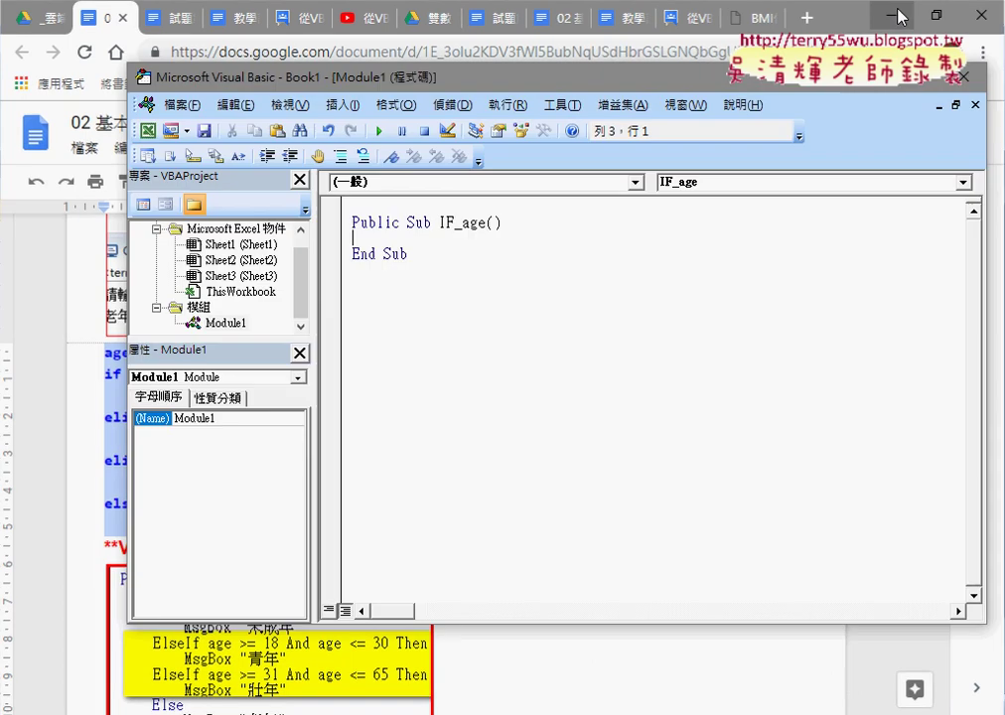
key("alt+Tab")
left_click(377, 242)
type("age = int(input(\"請輸入年齡?\")) if age < 18:     Print (\"未成年\") elif age >= 18 And age <= 30:     Print (\"青年\") elif age >= 31 And age <= 65:     Print (\"壯年\") Else:     Print (\"老年\")")
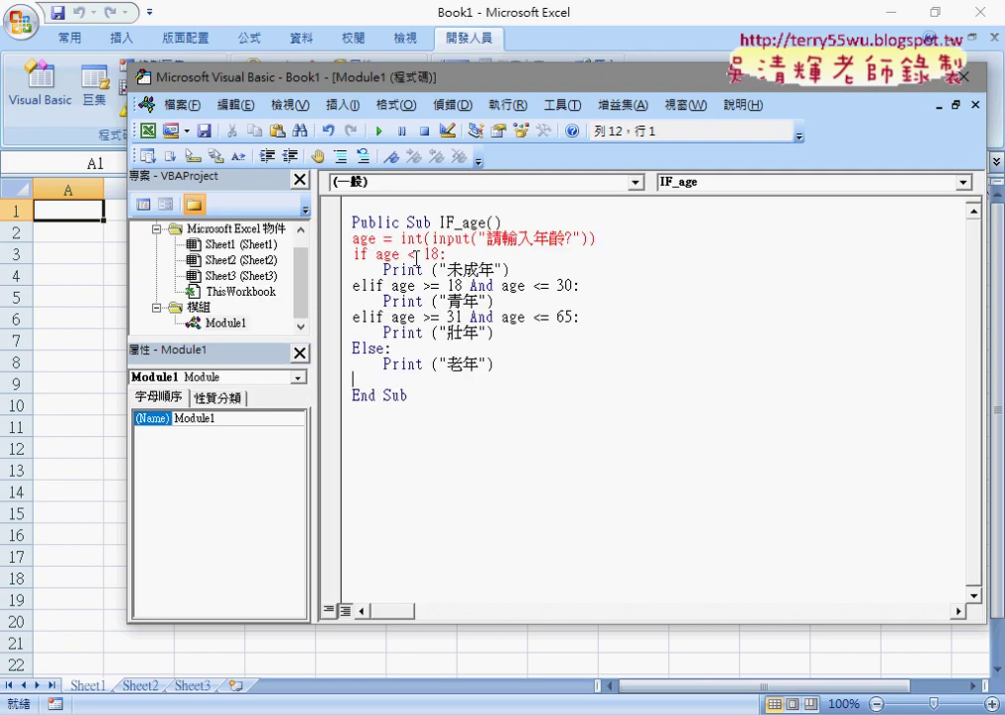
- Indent the pasted code one level and change input to InputBox on the age line
mouse_move(491, 366)
left_mouse_down()
mouse_move(421, 331)
mouse_move(339, 247)
left_mouse_up()
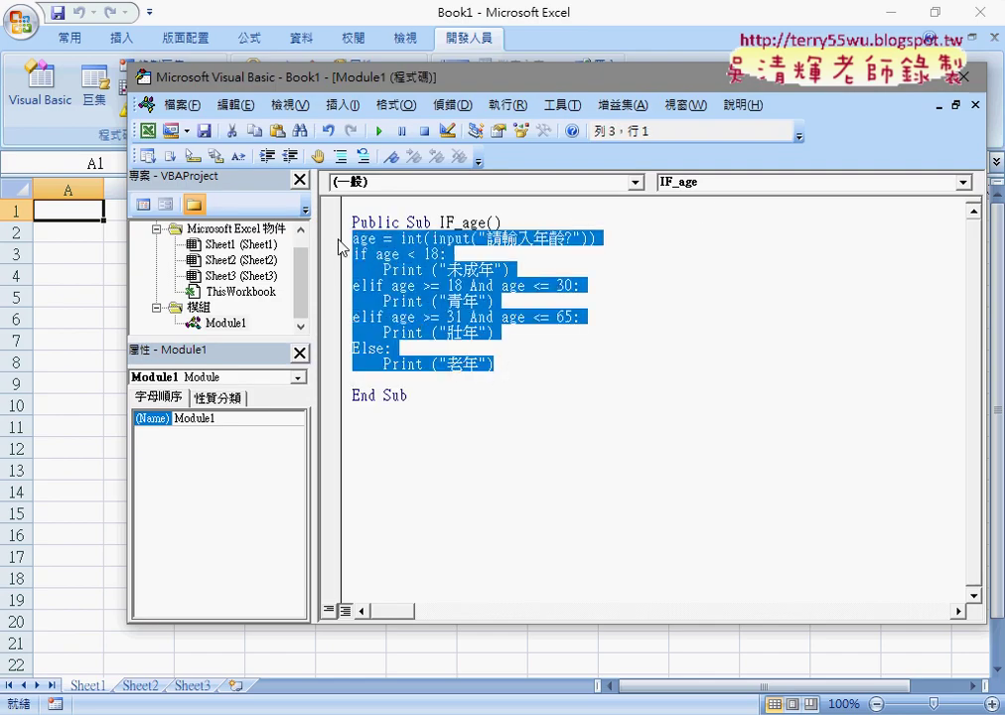
key("Tab")
left_click(556, 364)
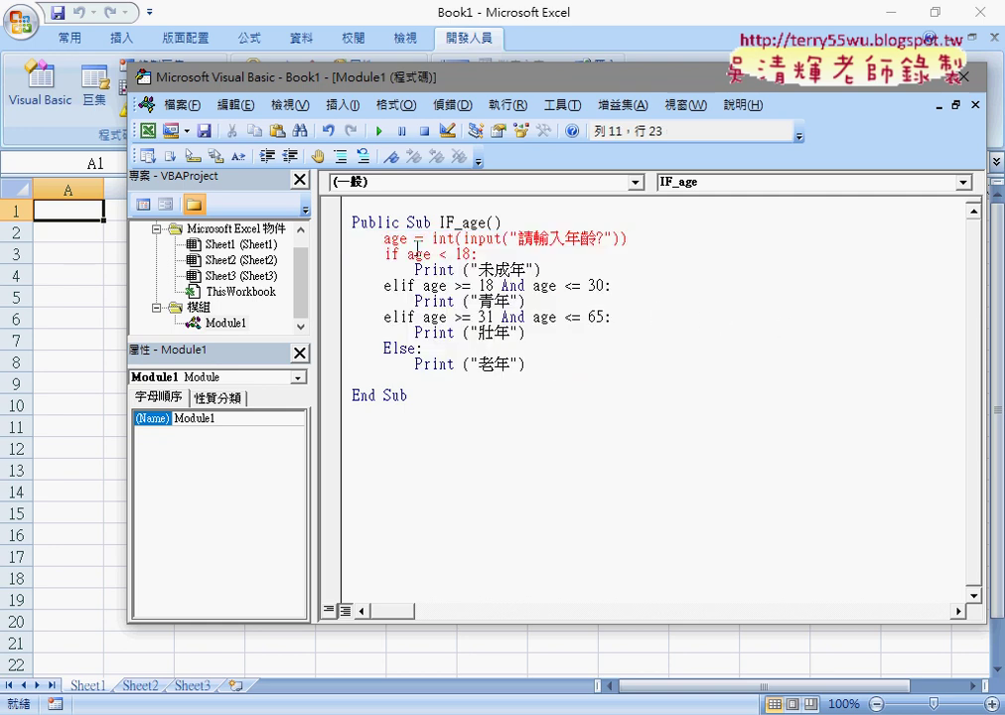
double_click(394, 240)
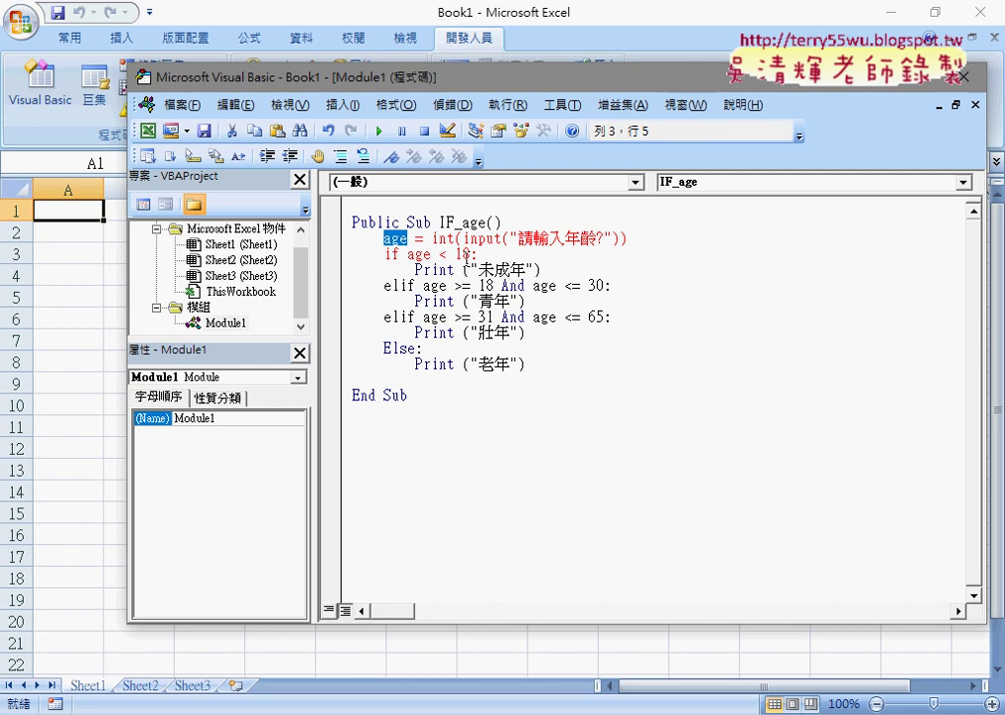
double_click(491, 238)
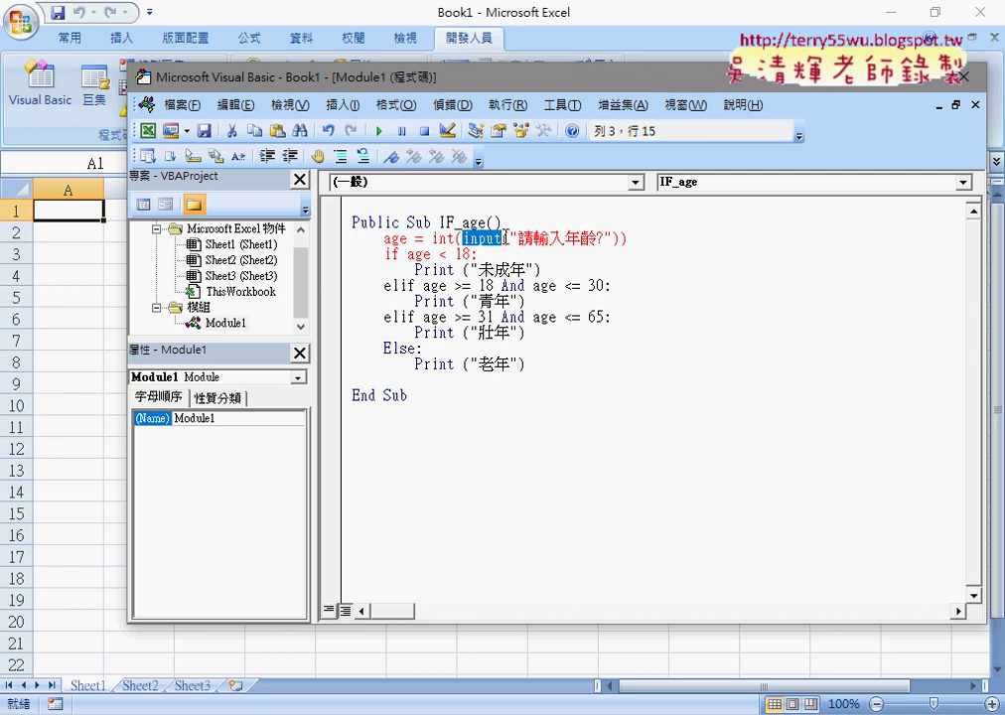
key("Right")
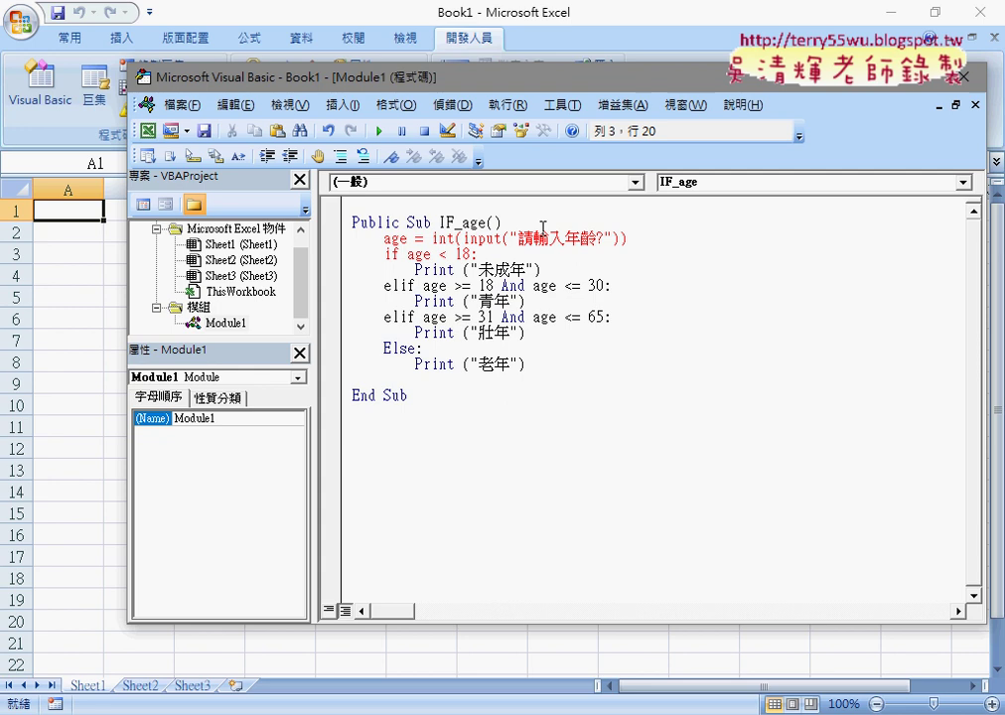
type("bo")
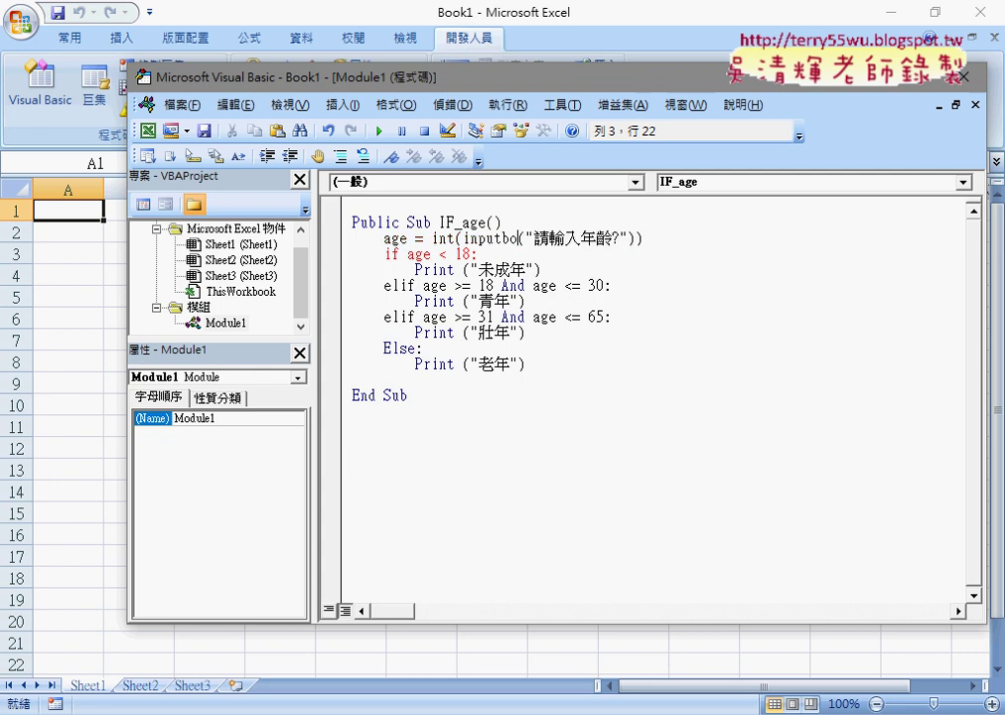
type("x")
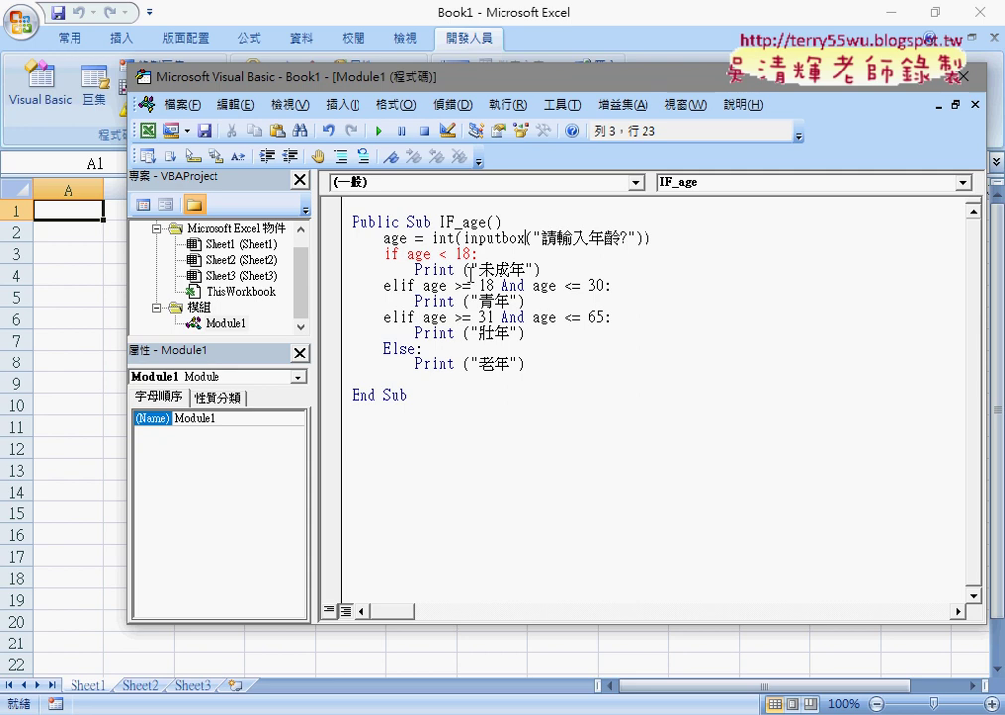
left_click(478, 285)
- Remove the Int( wrapper and its extra closing parenthesis from the age line
left_click_drag(463, 238, 433, 239)
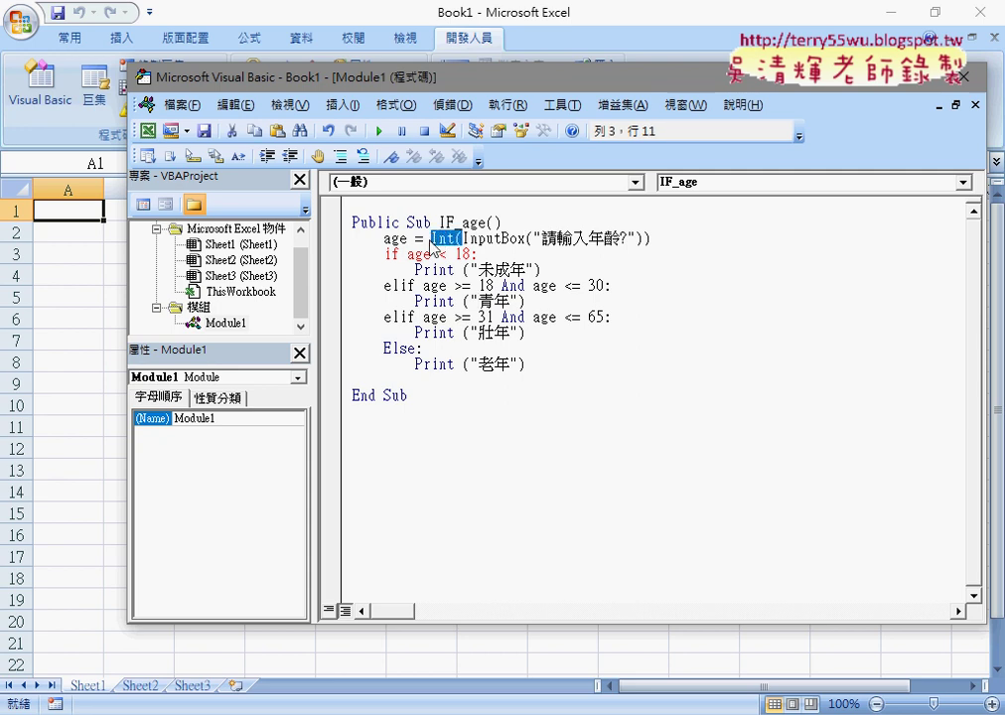
key("Delete")
left_click(620, 238)
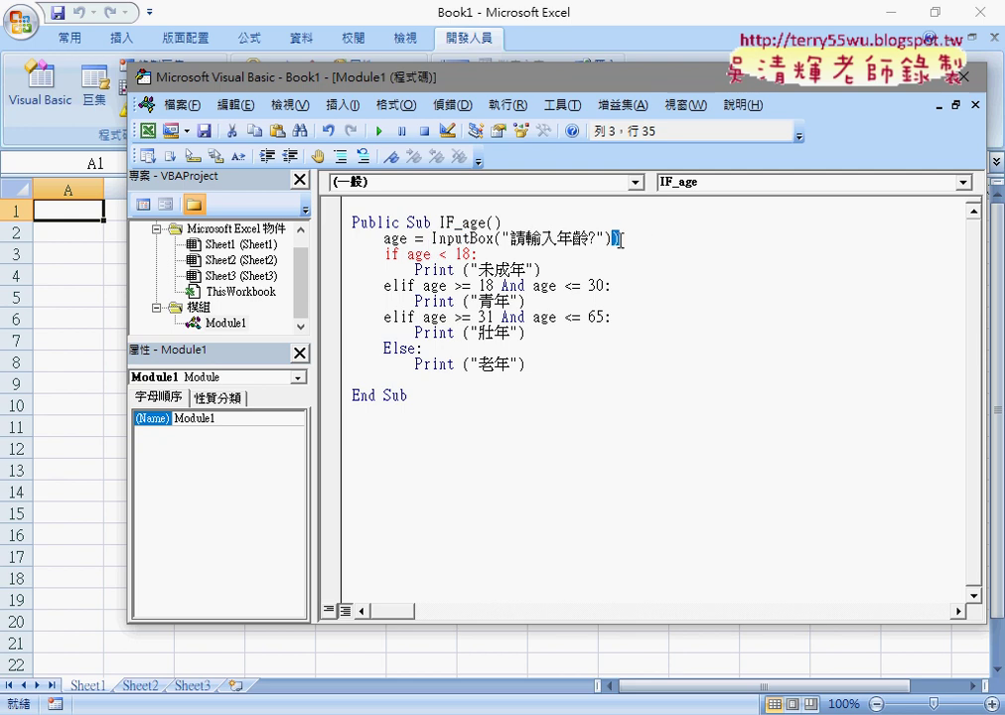
key("BackSpace")
left_click(646, 373)
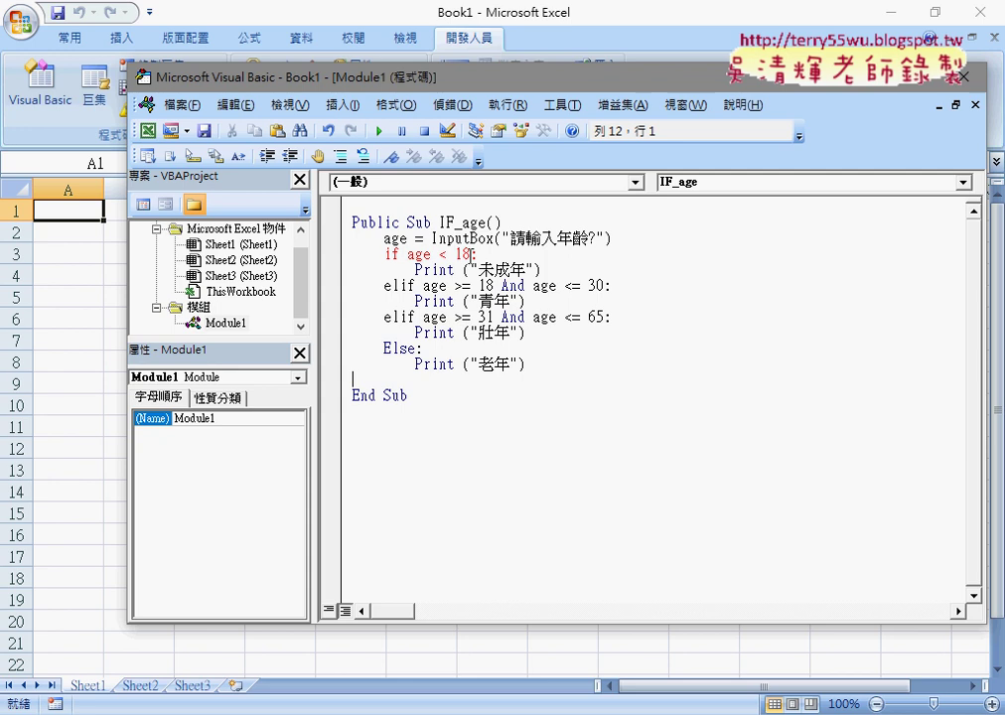
- Change the first condition to If age < 18 Then and its Print to MsgBox
left_click_drag(471, 255, 479, 255)
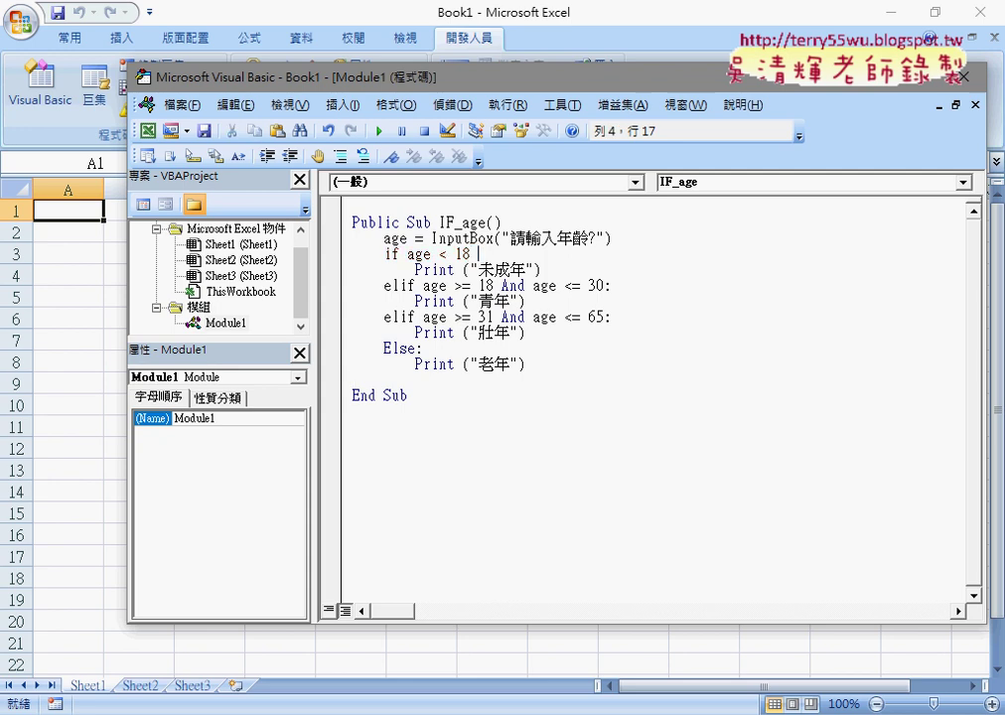
type("then")
key("Down")
double_click(421, 270)
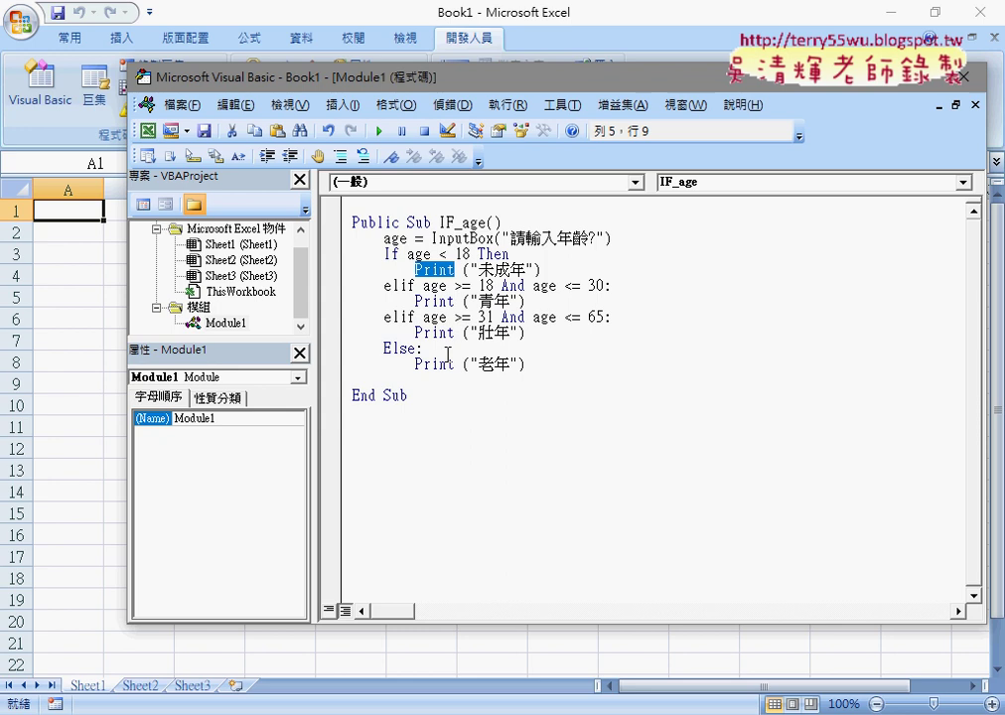
type("m")
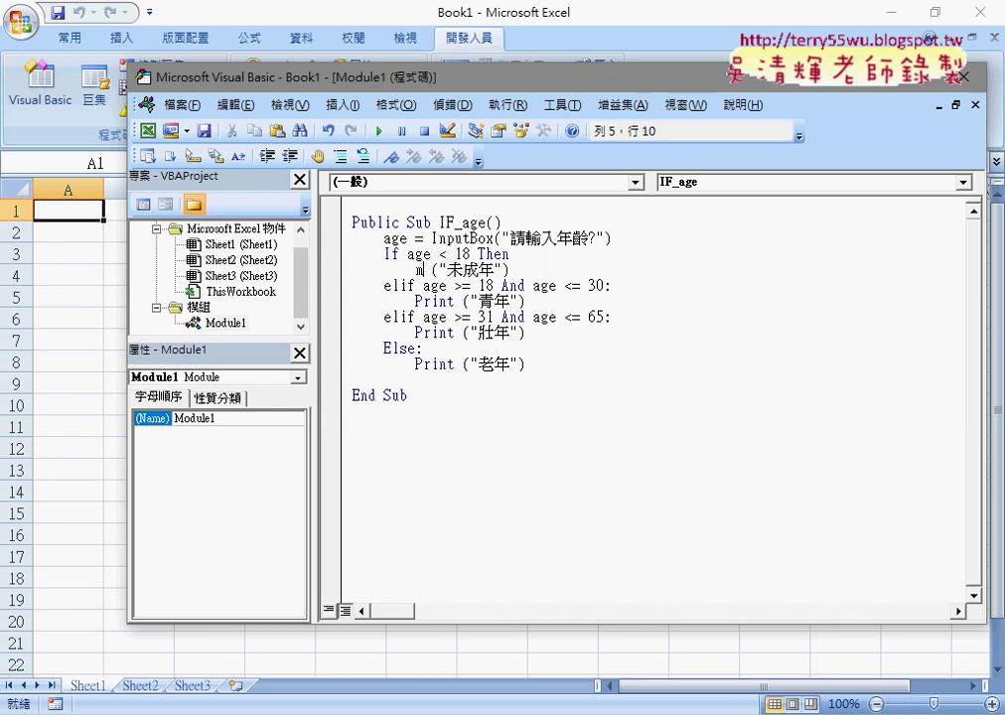
type("sgb")
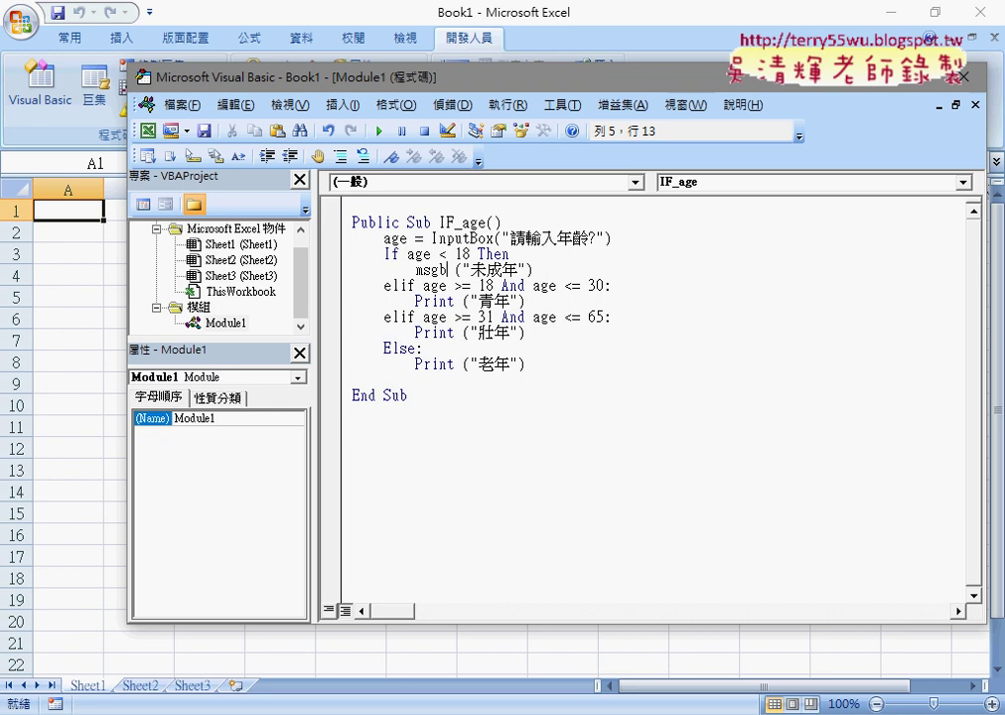
type("ox")
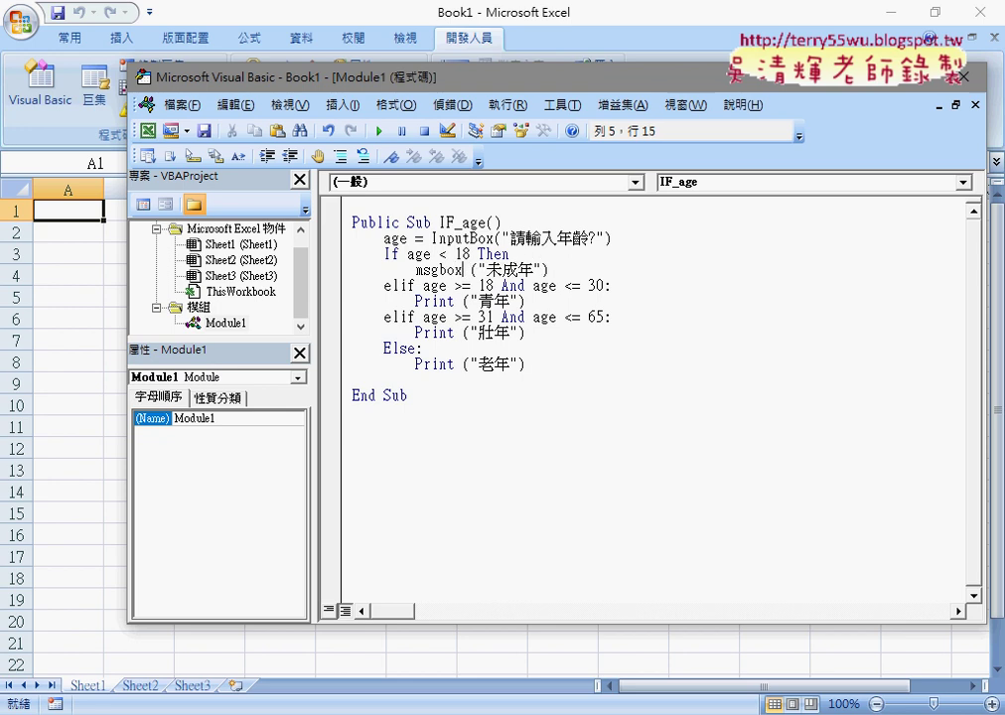
left_click(456, 301)
left_click_drag(456, 301, 416, 302)
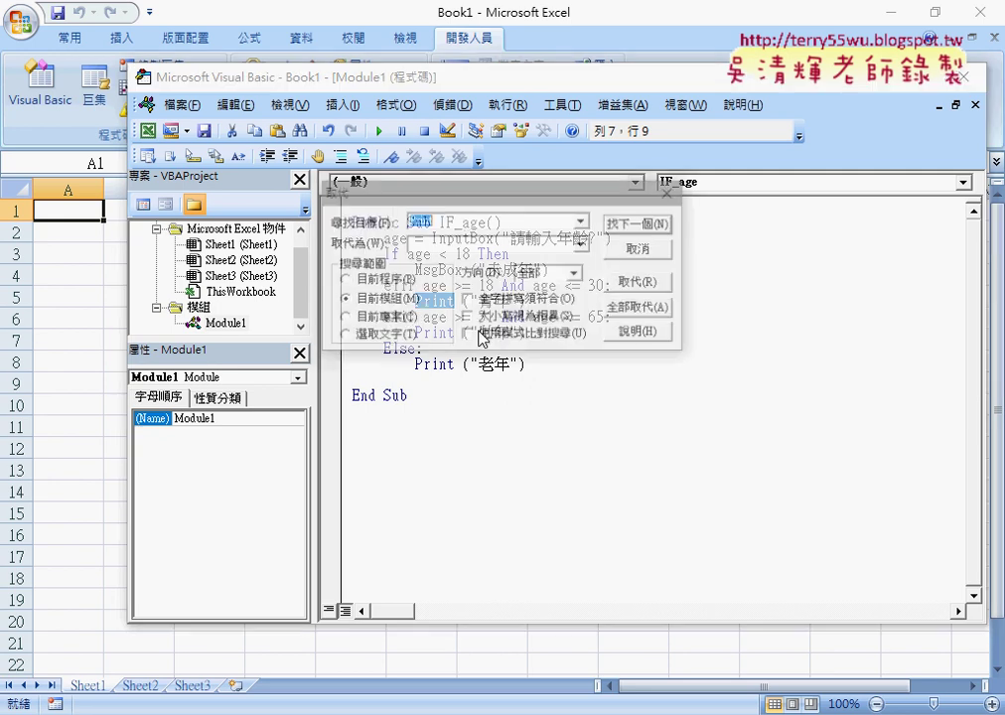
- Use Replace All to swap the 3 remaining Print statements for MsgBox
key("ctrl+h")
left_click_drag(466, 213, 470, 393)
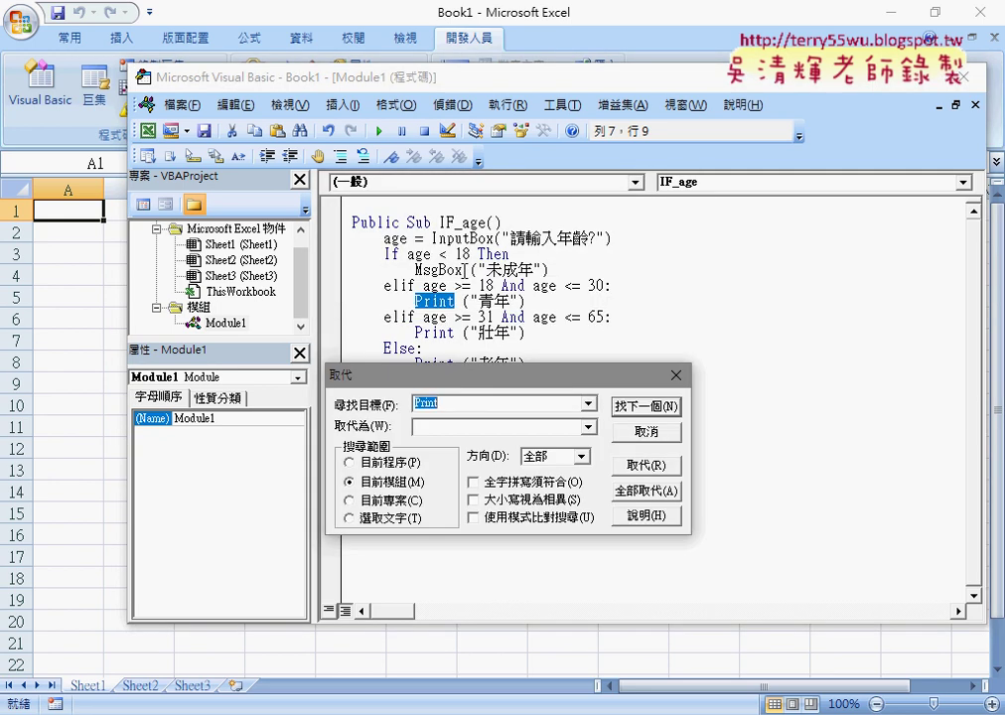
double_click(417, 273)
key("ctrl+c")
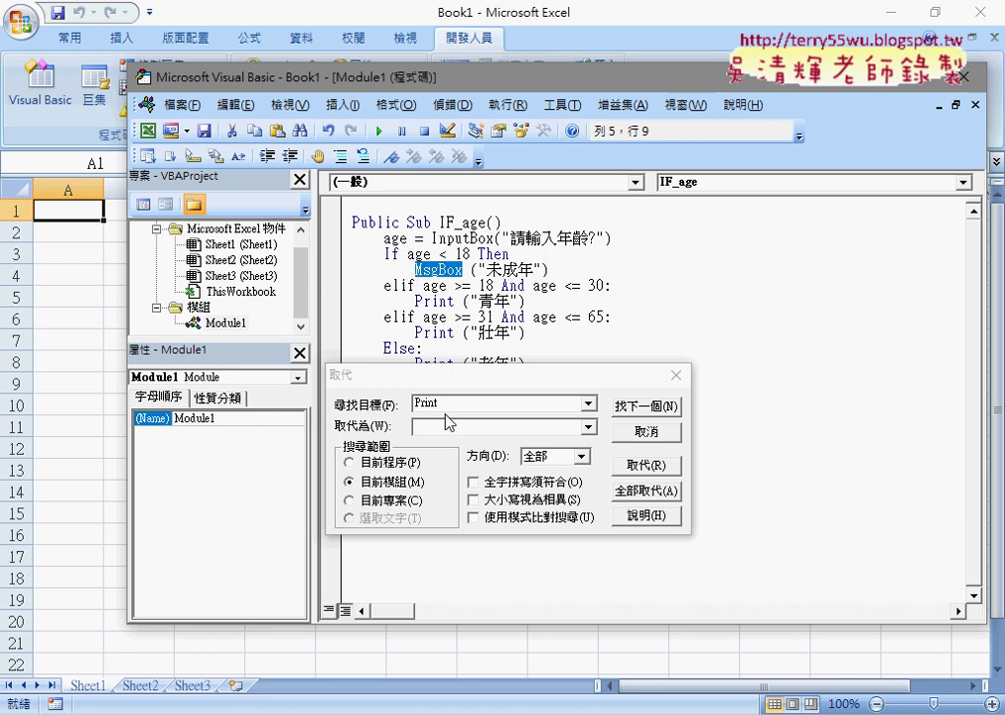
left_click(443, 427)
key("ctrl+v")
left_click(636, 493)
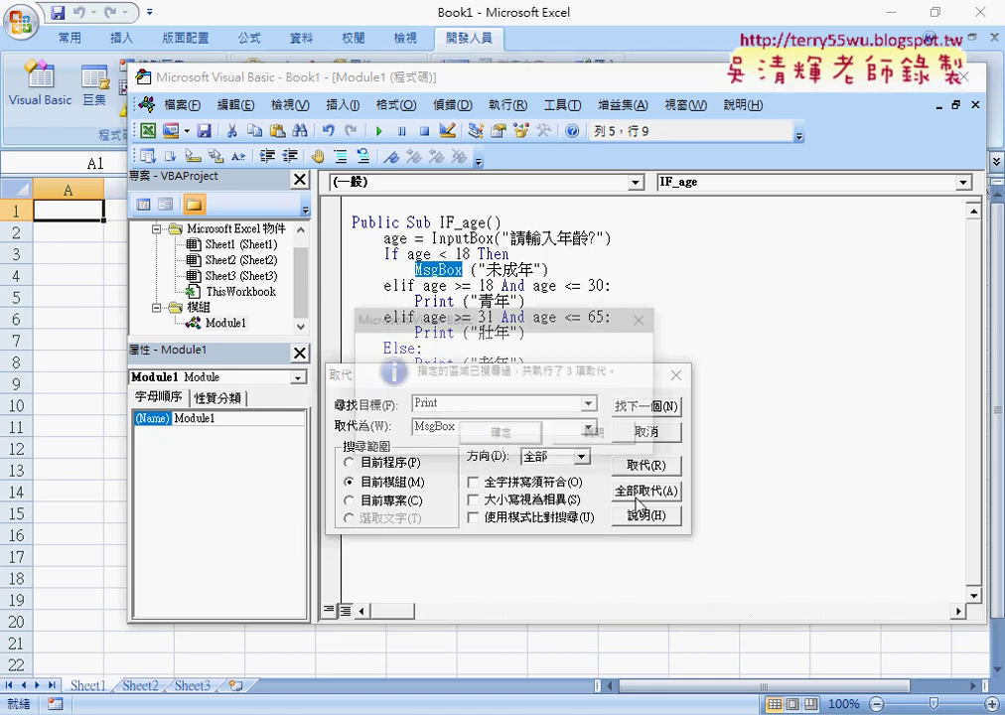
left_click(483, 437)
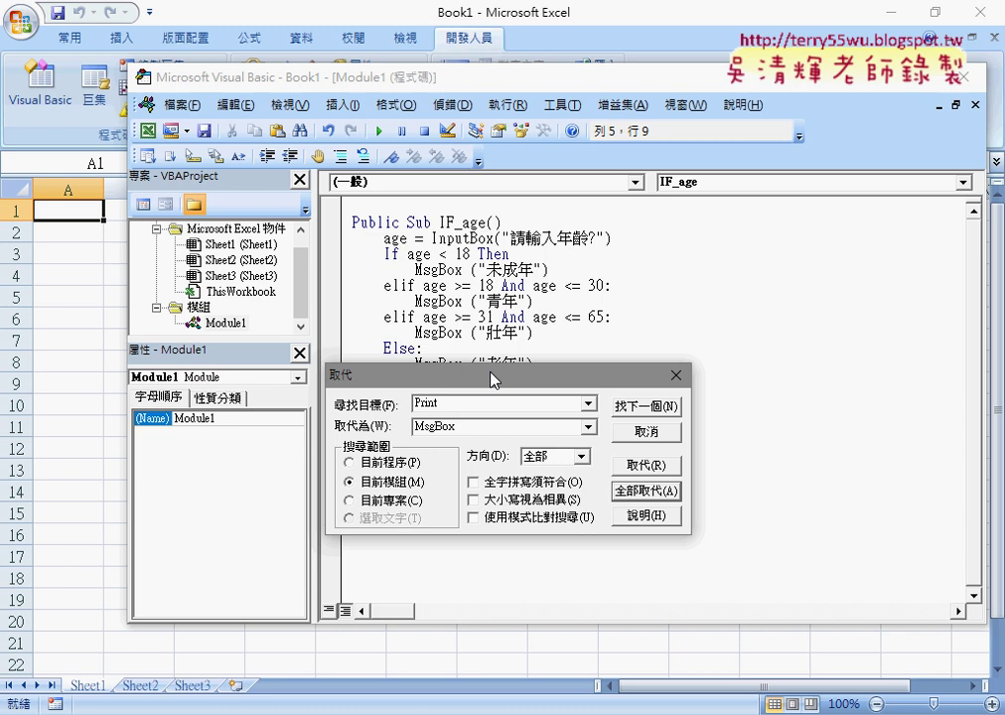
left_click(644, 434)
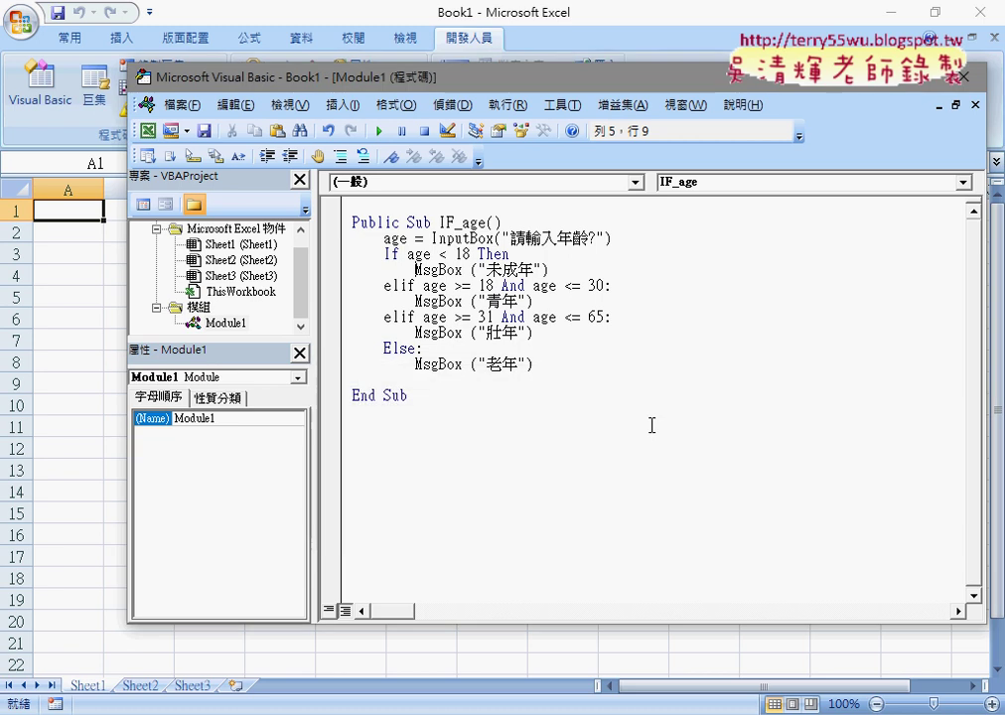
- Convert both elif lines to ElseIf, replacing their trailing colons with Then
double_click(613, 285)
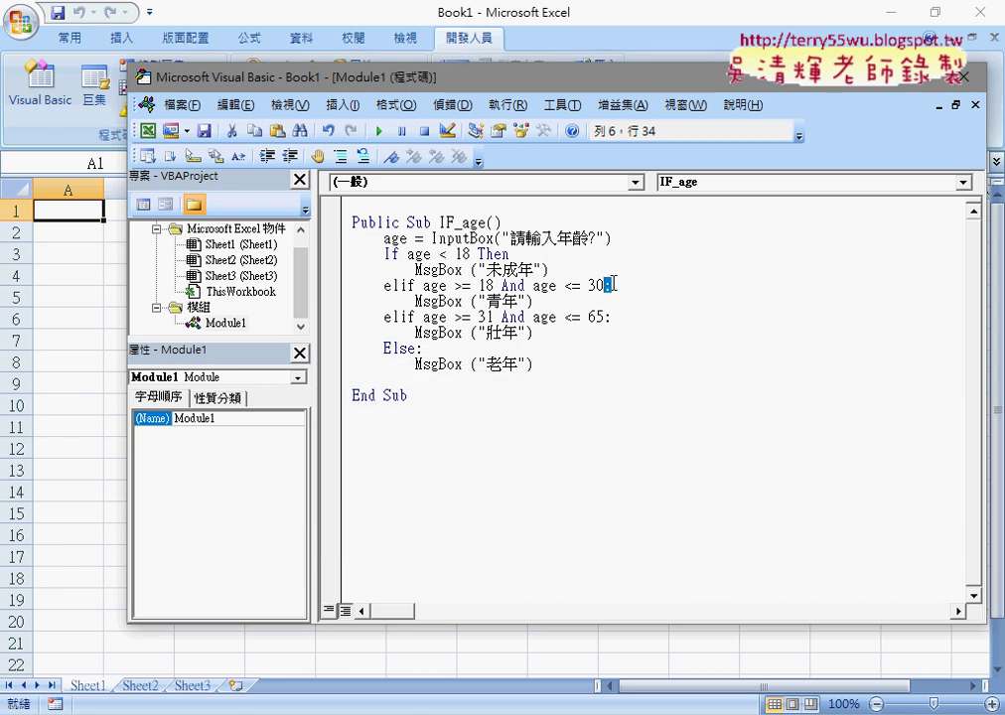
left_click(417, 285)
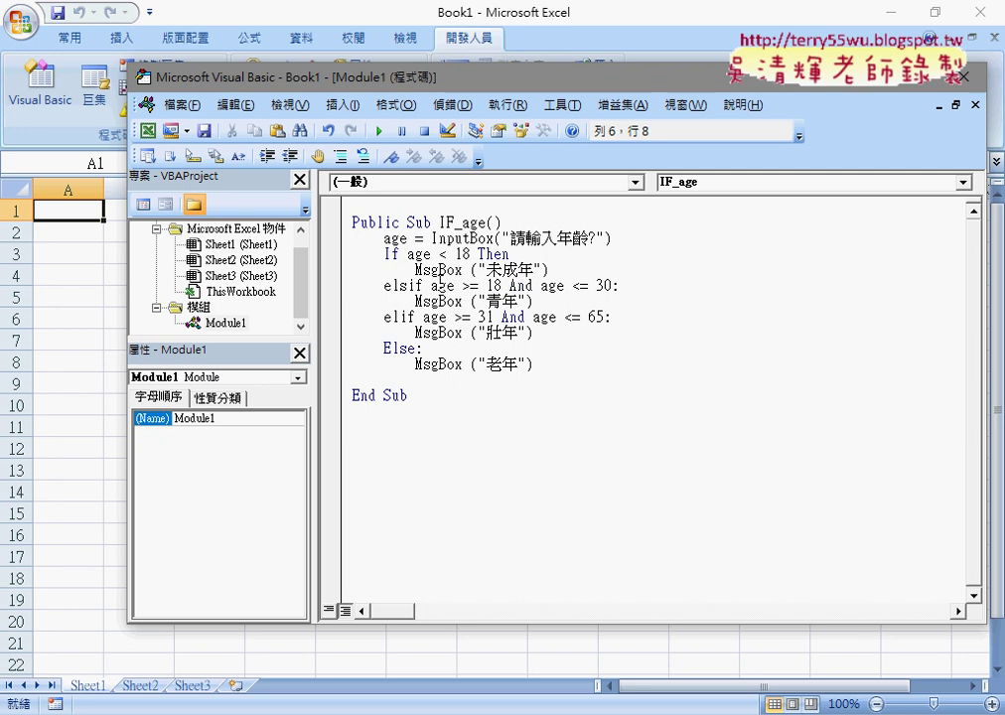
type("se")
left_click(397, 317)
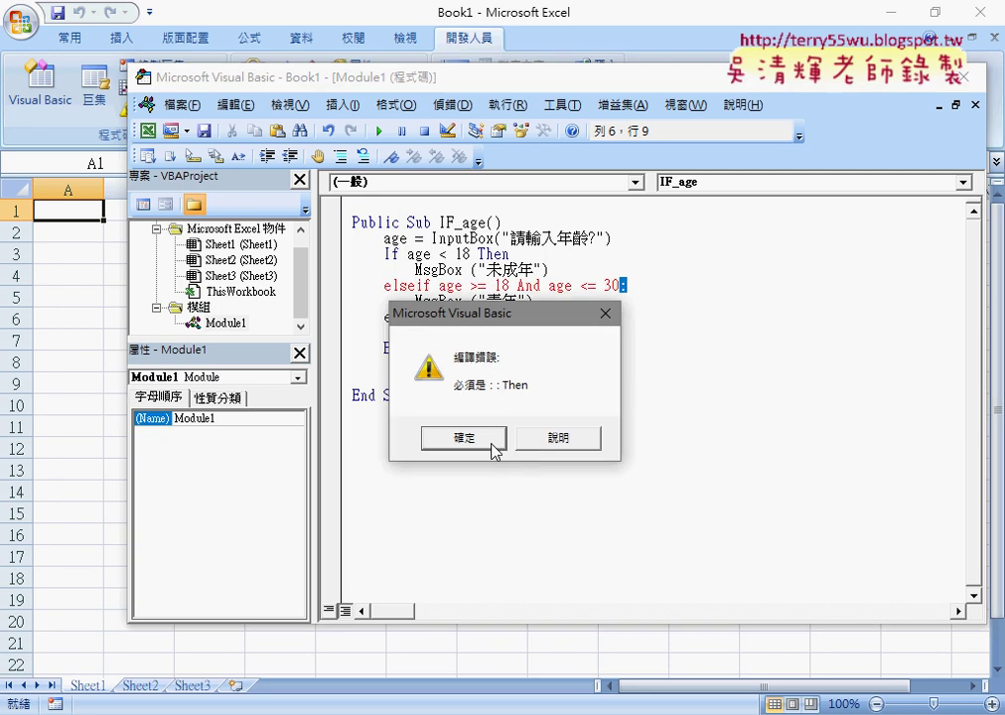
left_click(525, 443)
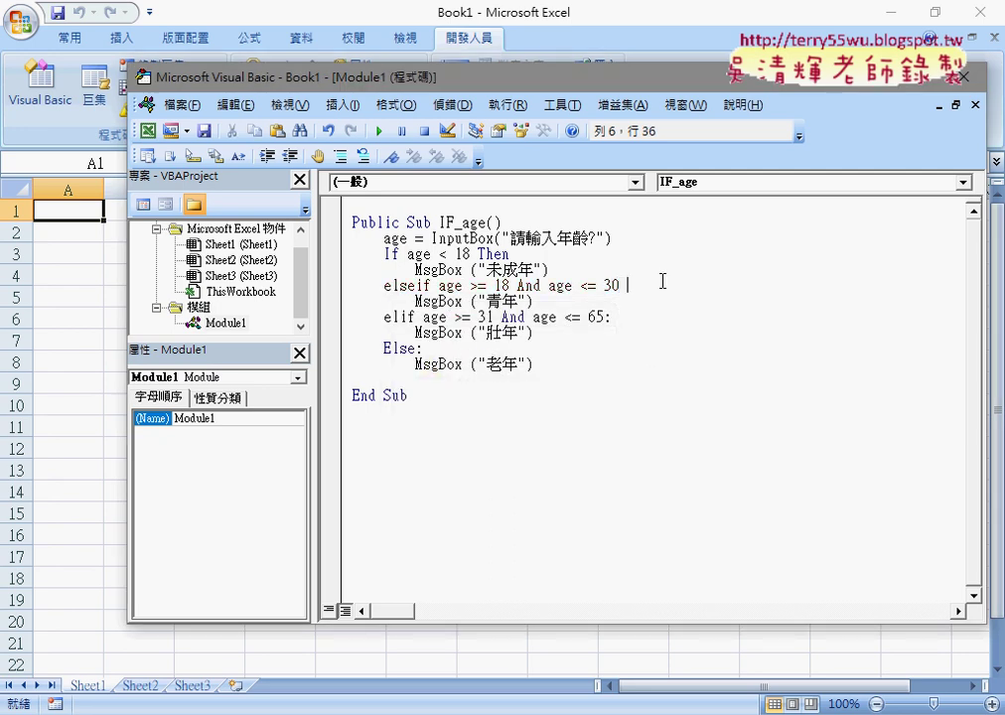
type("then")
key("Down")
key("Down")
key("Down")
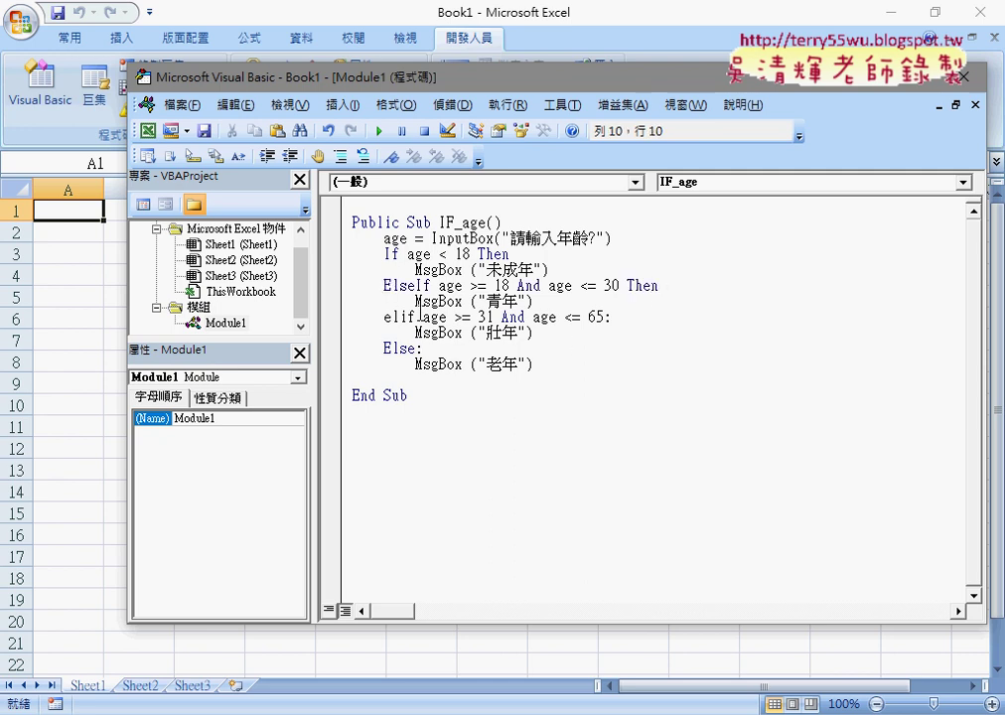
left_click(400, 317)
type("se")
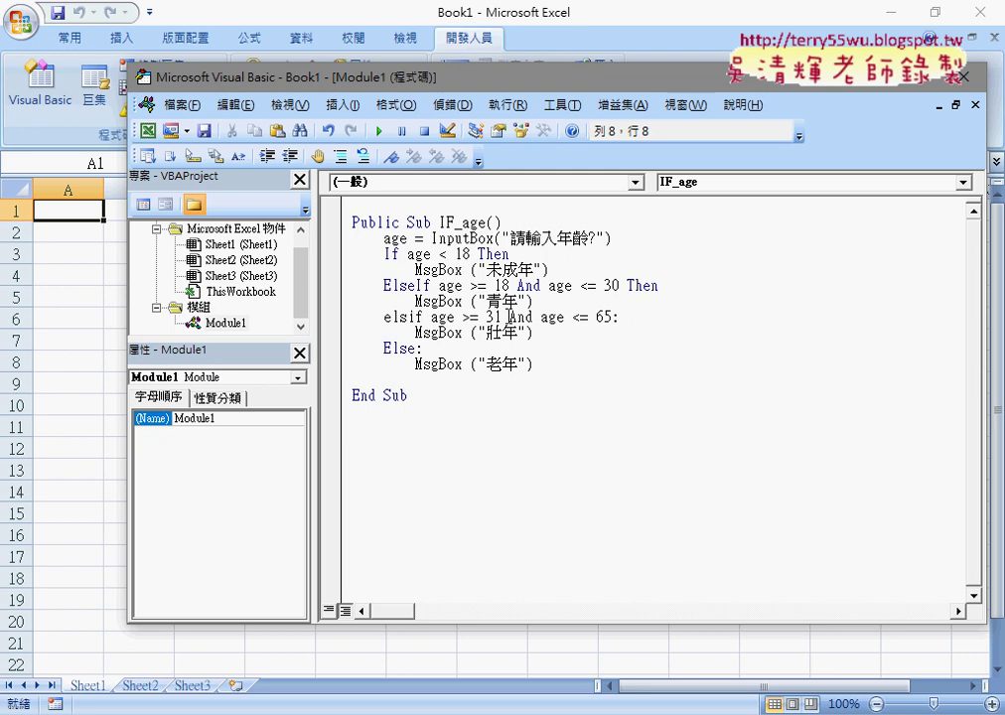
left_click(624, 317)
key("Delete")
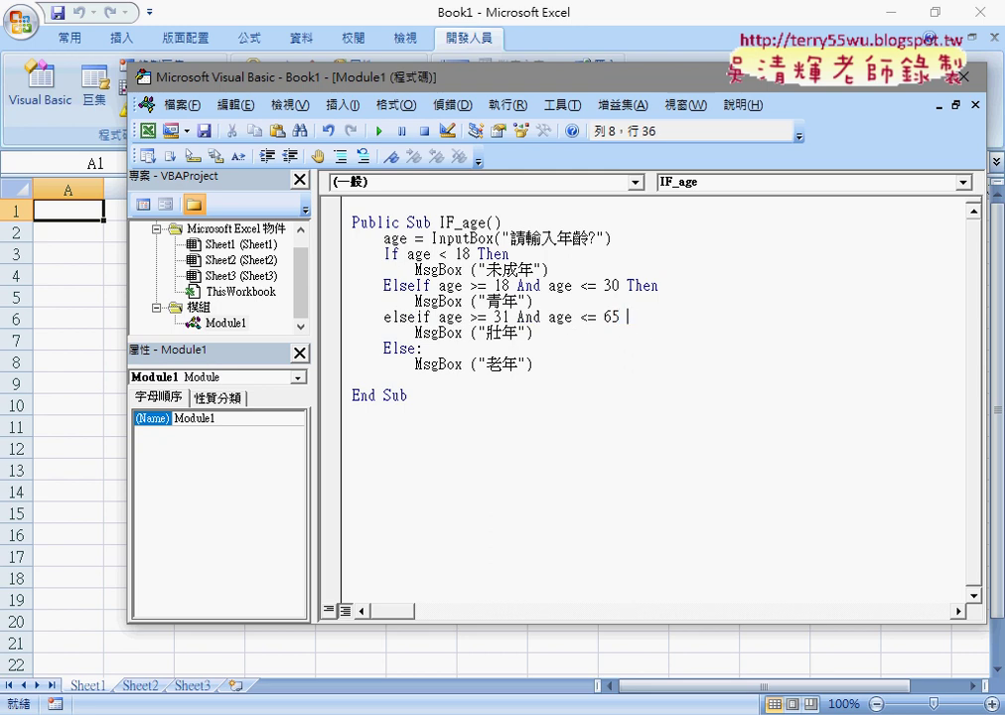
type("then")
- Delete the colon after Else and add end if below the last MsgBox
left_click(421, 348)
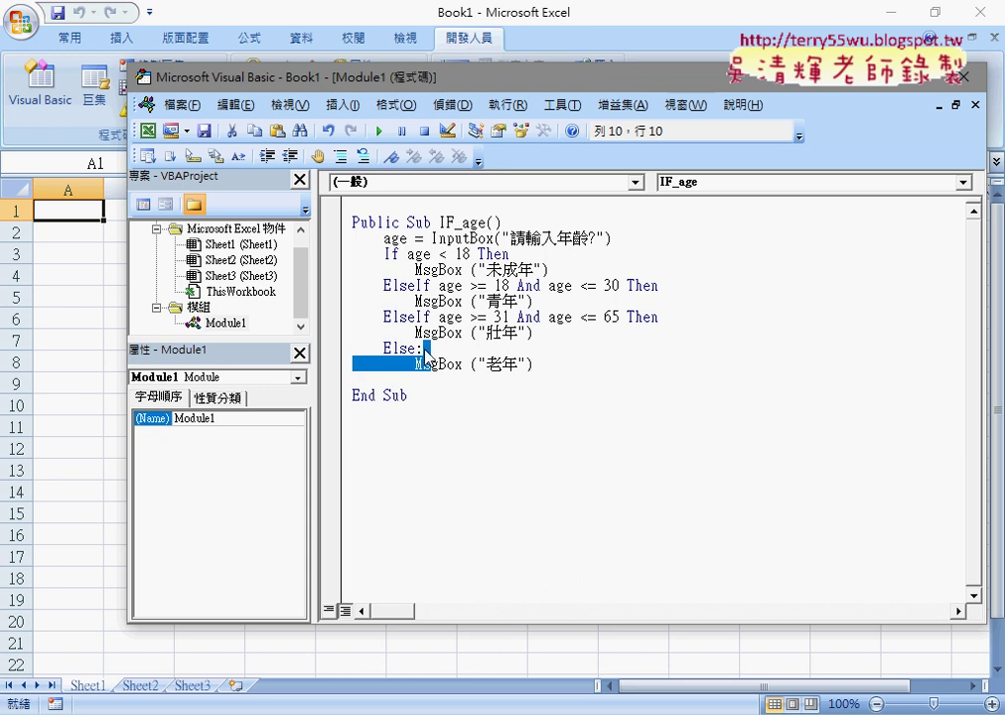
double_click(419, 347)
key("Delete")
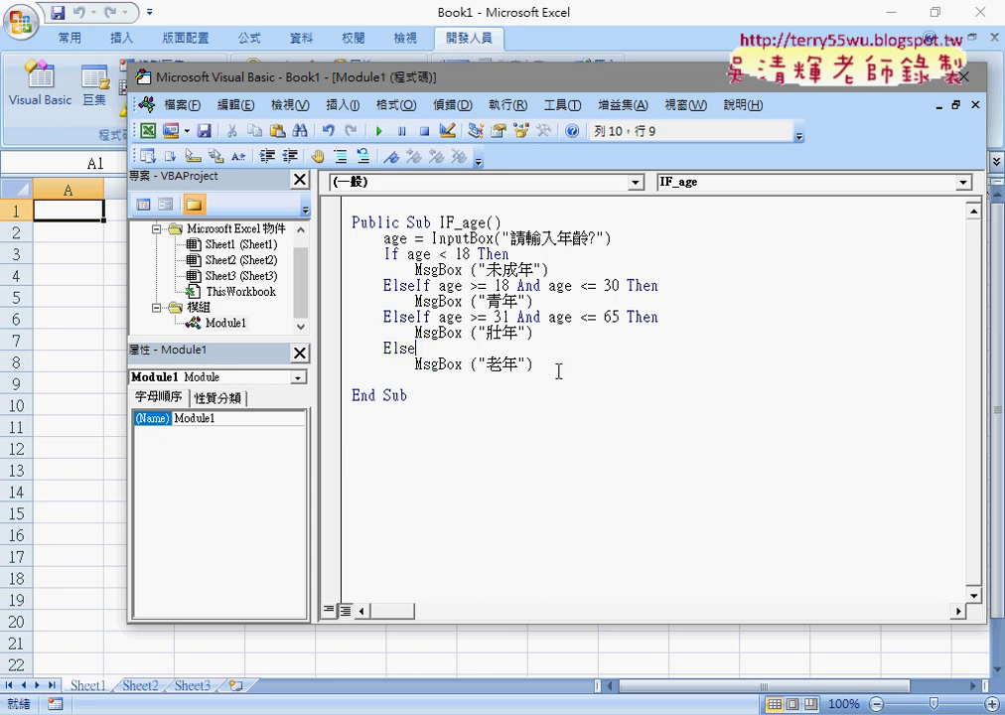
left_click(567, 366)
key("Return")
key("BackSpace")
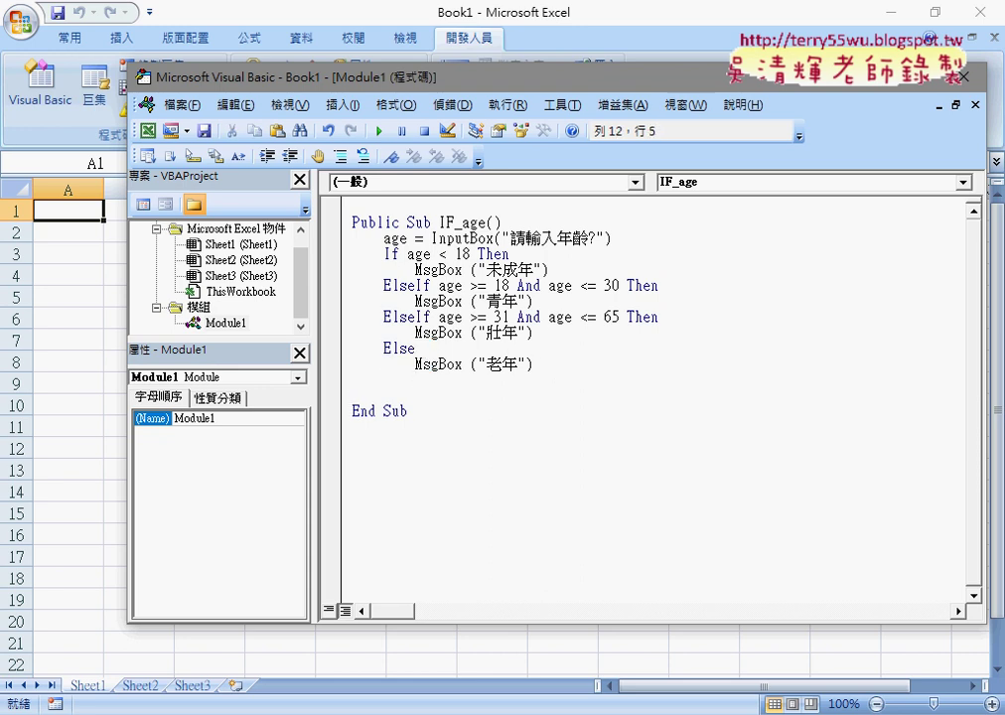
type("end ")
type("if")
key("Delete")
- Let End If format, then run the IF_age macro
left_click(408, 395)
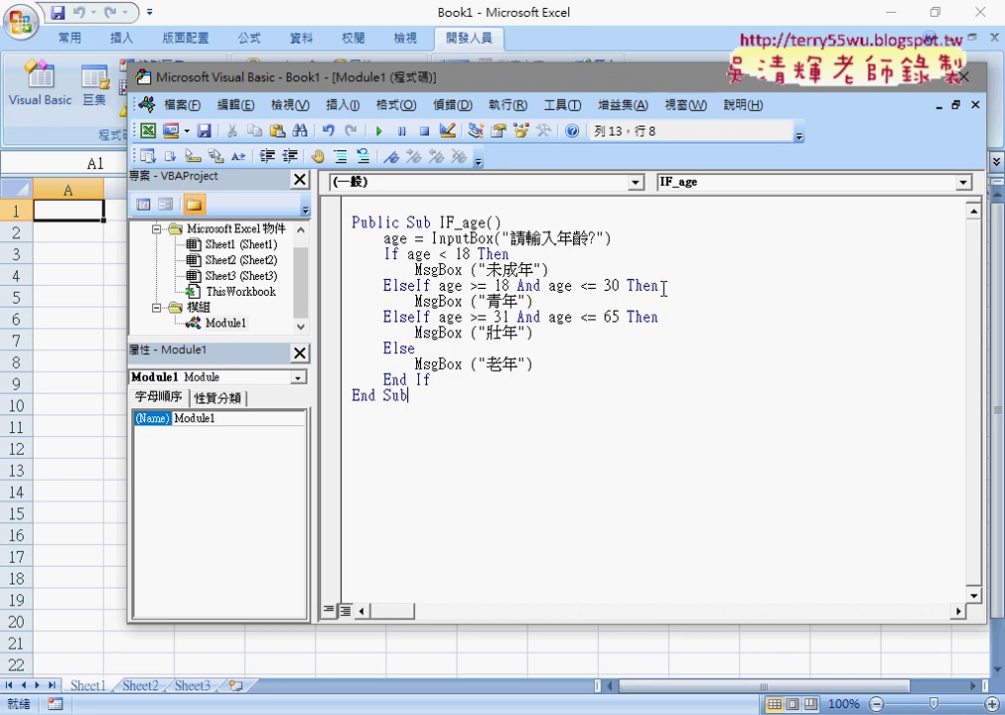
left_click(379, 130)
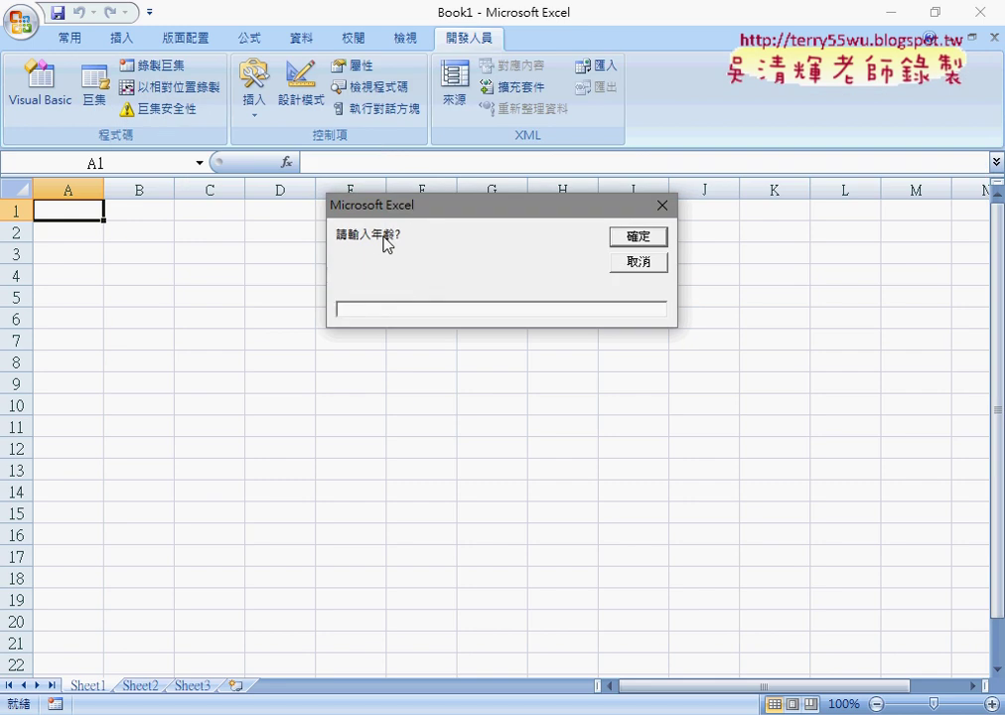
- Enter age 35 in the input box and dismiss the 壯年 result message
type("35")
key("Return")
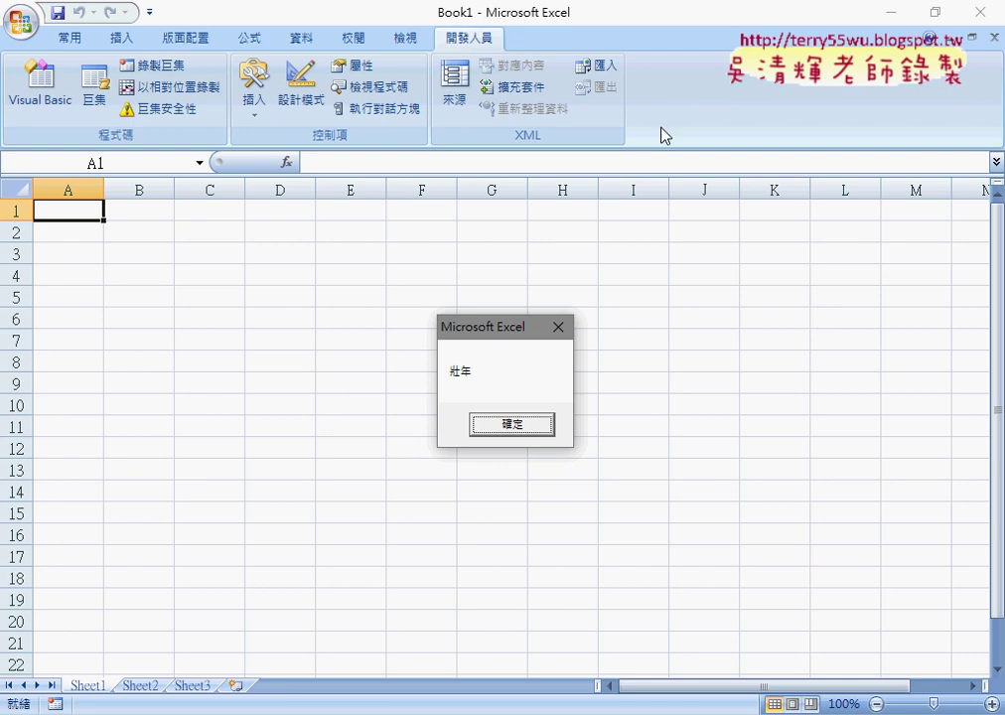
left_click(537, 427)
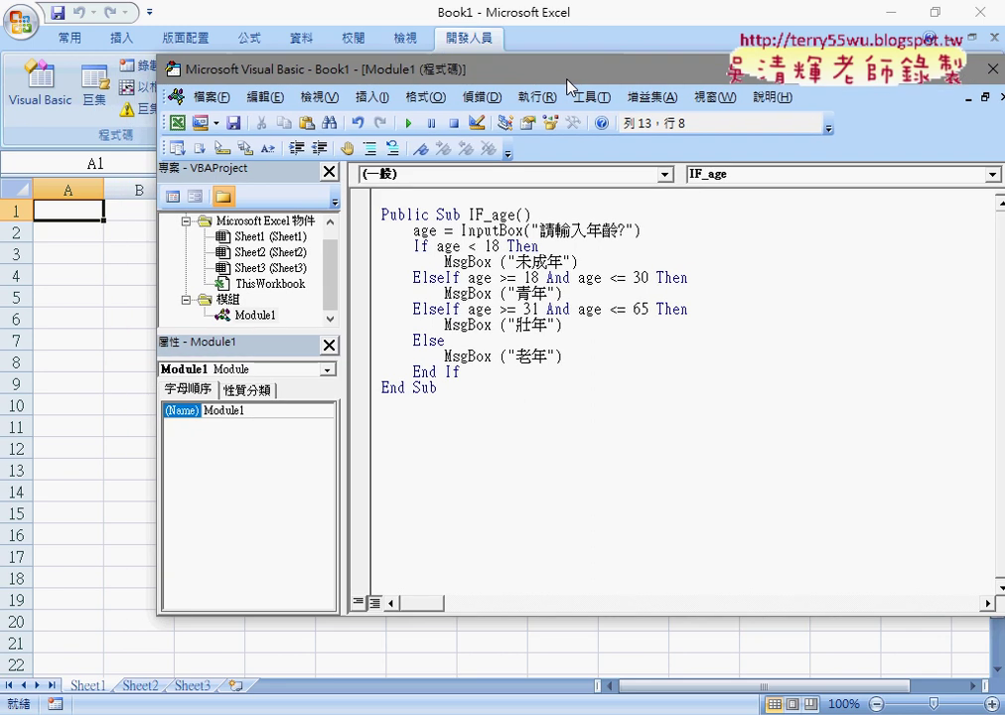
- Copy the prompt text 請輸入年齡 from the InputBox line into cell A1 of Sheet1
left_click_drag(536, 90, 626, 77)
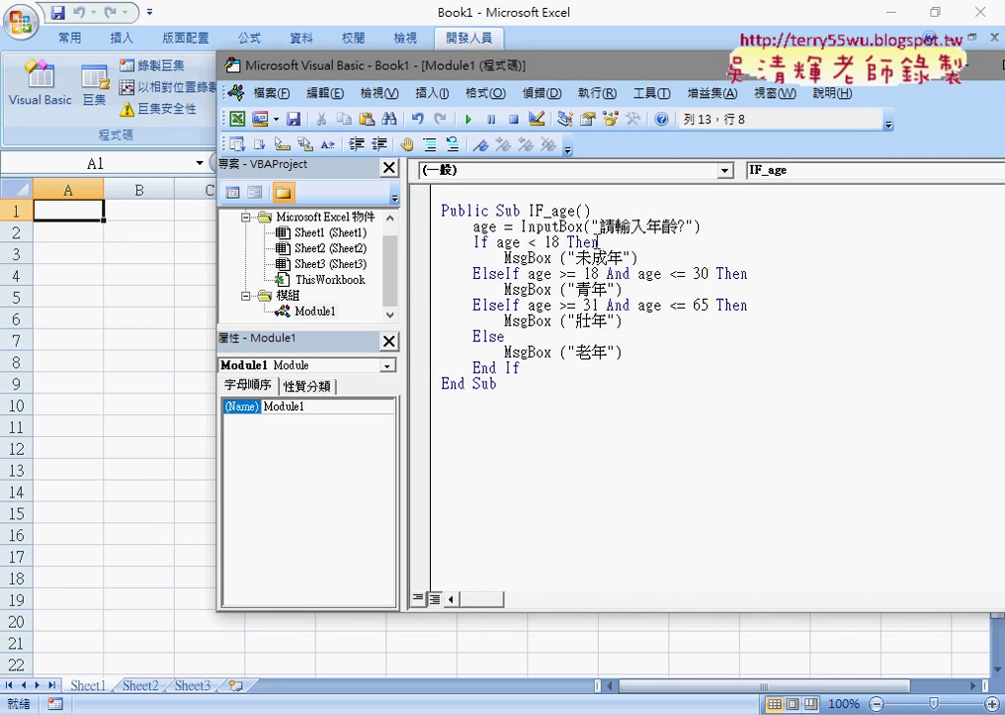
left_click_drag(587, 227, 520, 227)
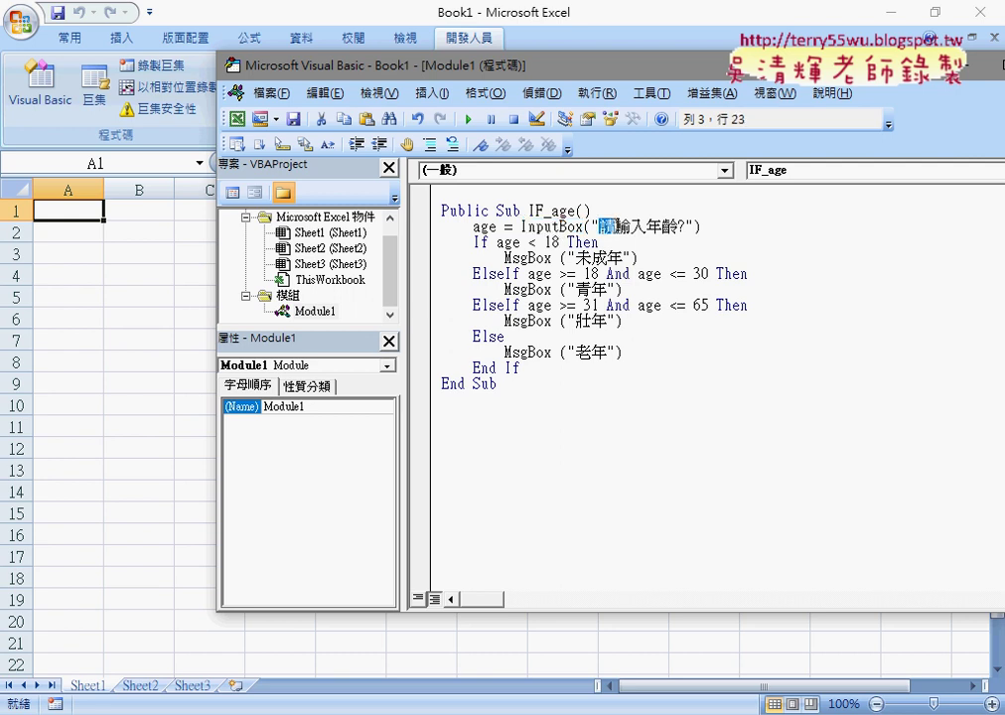
left_click_drag(585, 227, 679, 227)
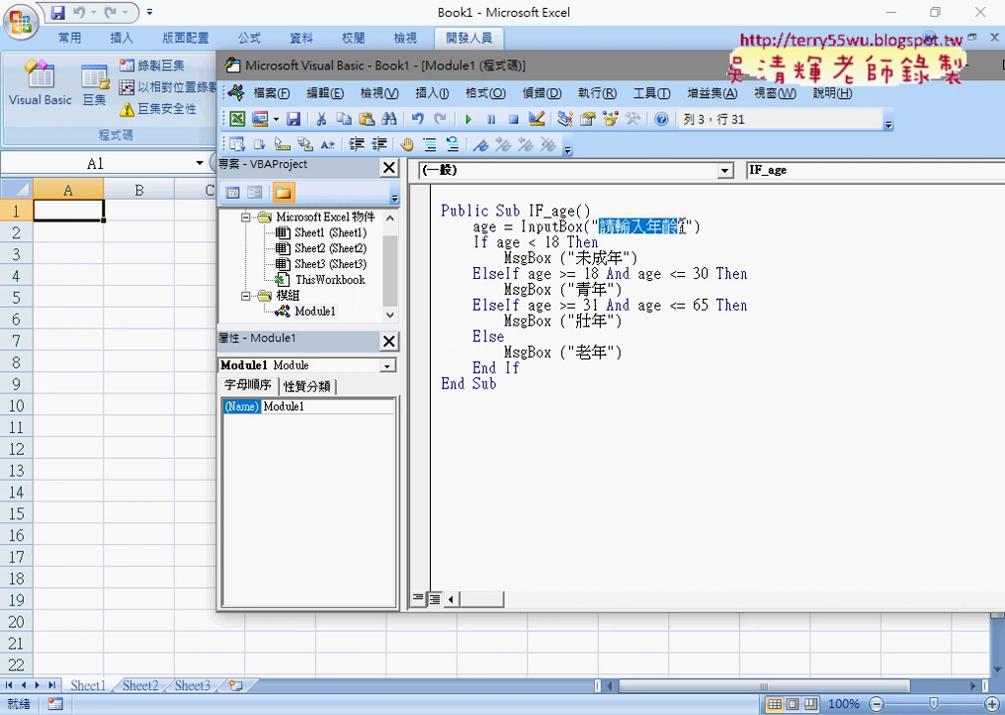
left_click(75, 207)
type("請輸入年齡")
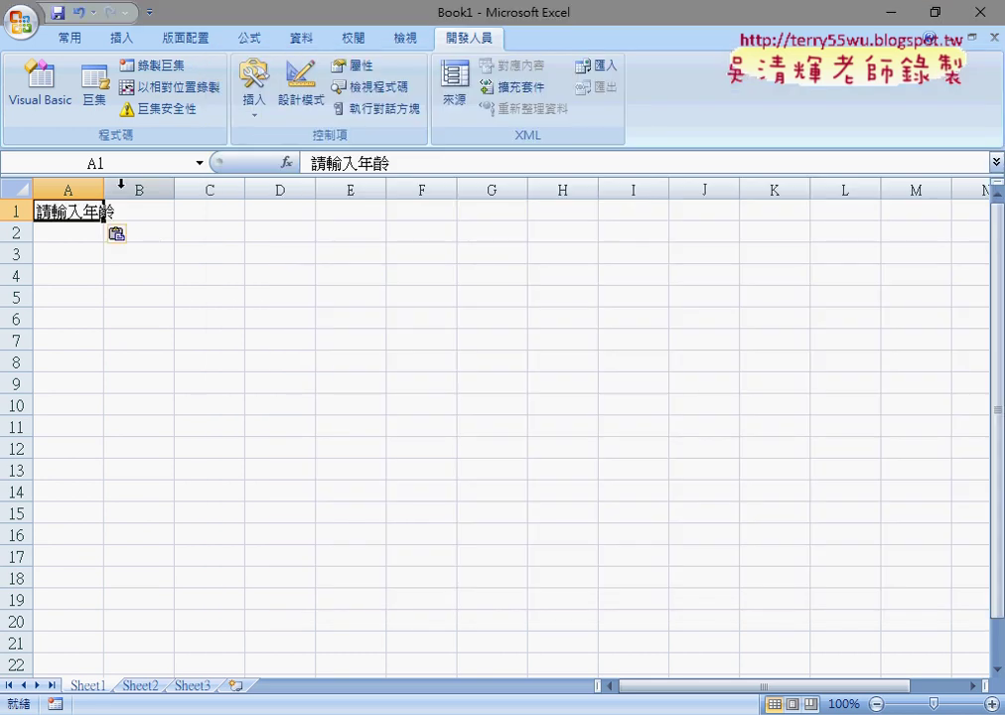
- Widen column A, enter the label 評語 in A2, and select A1:B2
left_click_drag(104, 190, 136, 190)
left_click(172, 206)
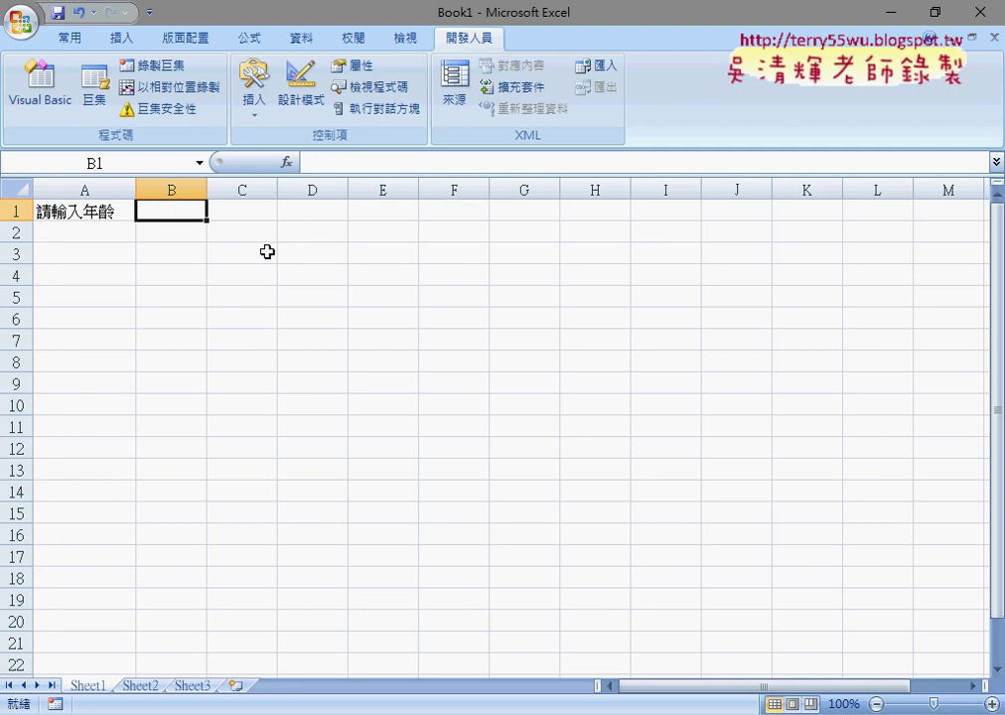
left_click(88, 230)
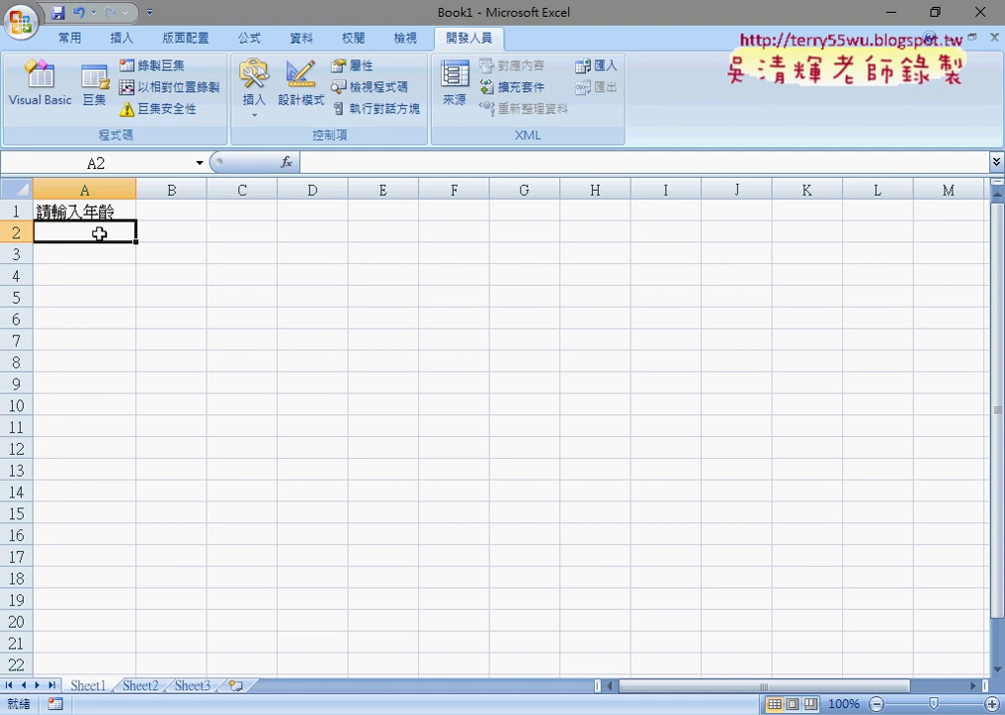
type("p")
key("BackSpace")
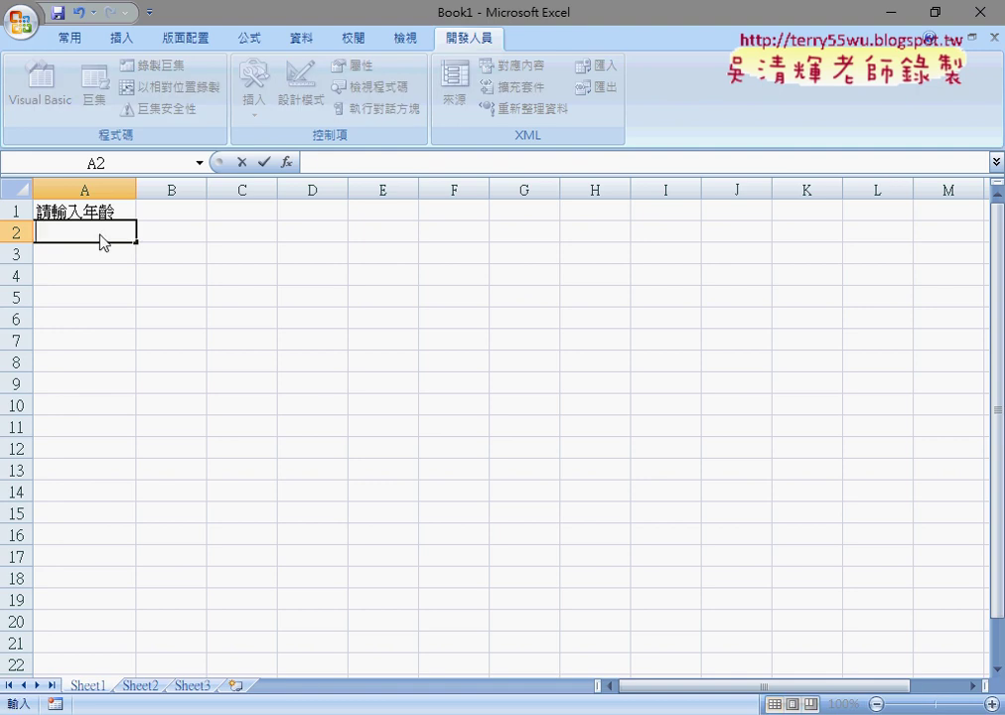
type("評語")
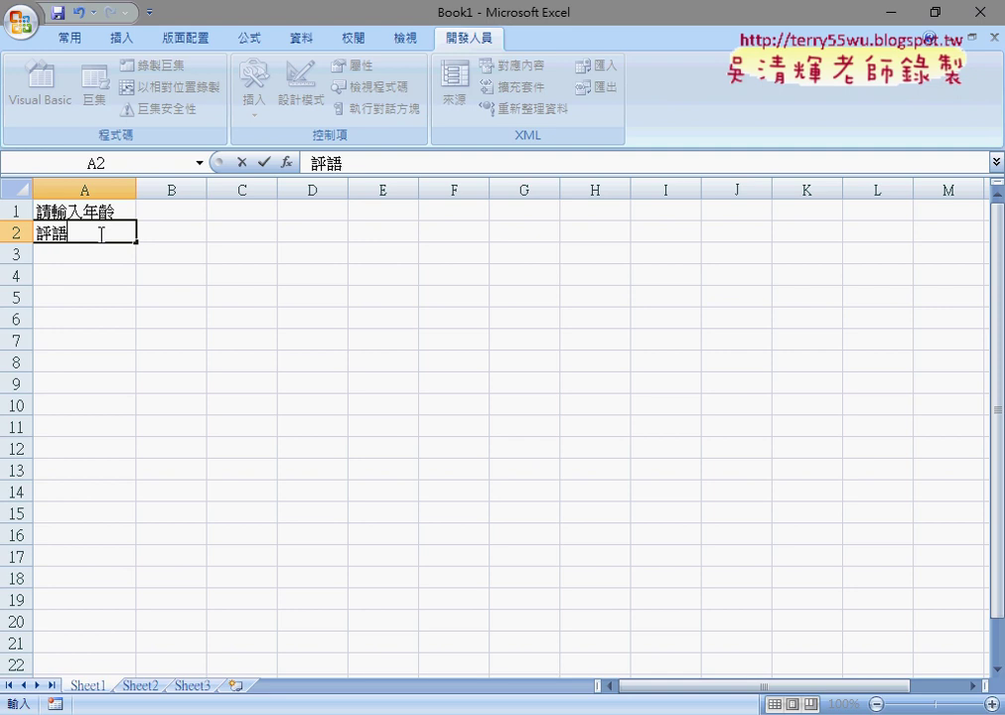
left_click(139, 336)
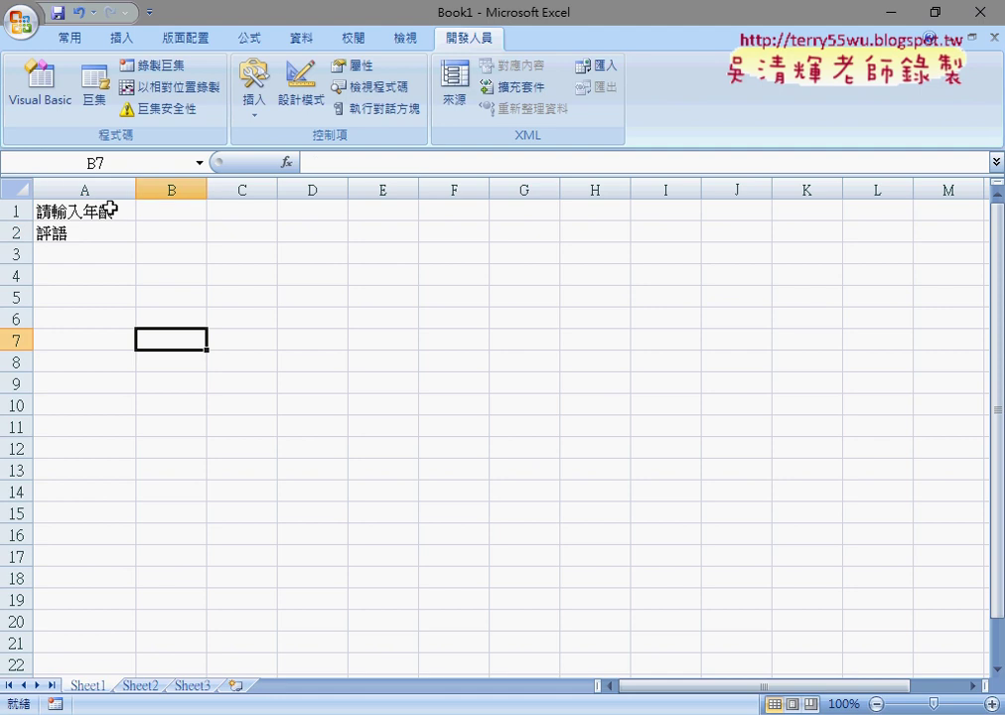
left_click_drag(107, 208, 192, 241)
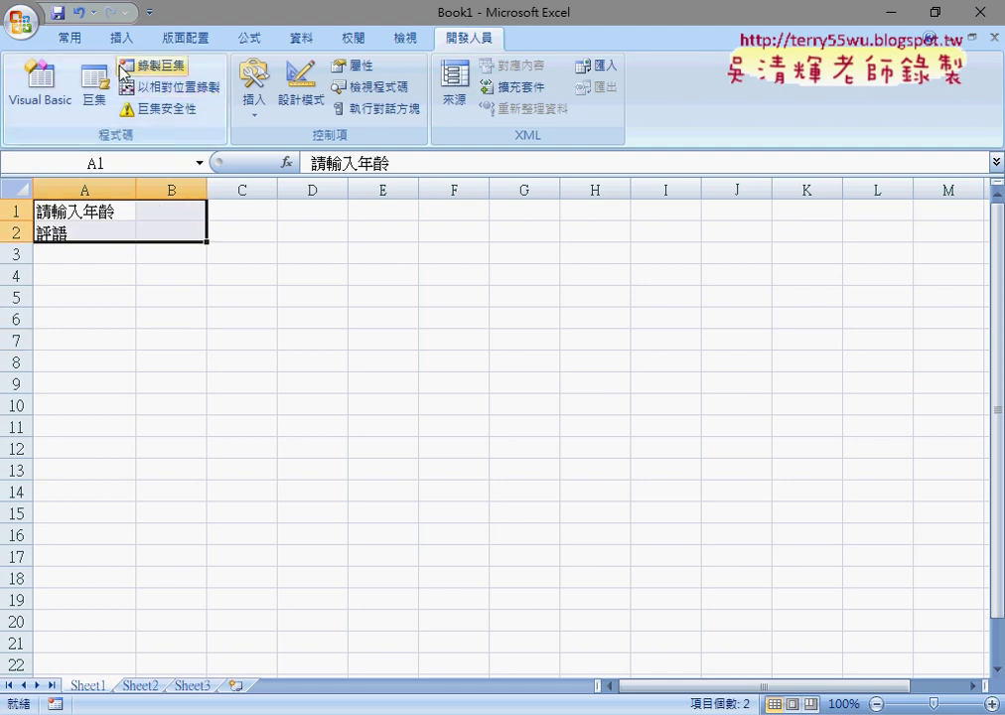
- Give cells A1:B2 red outline and inside borders
left_click(73, 38)
left_click(189, 108)
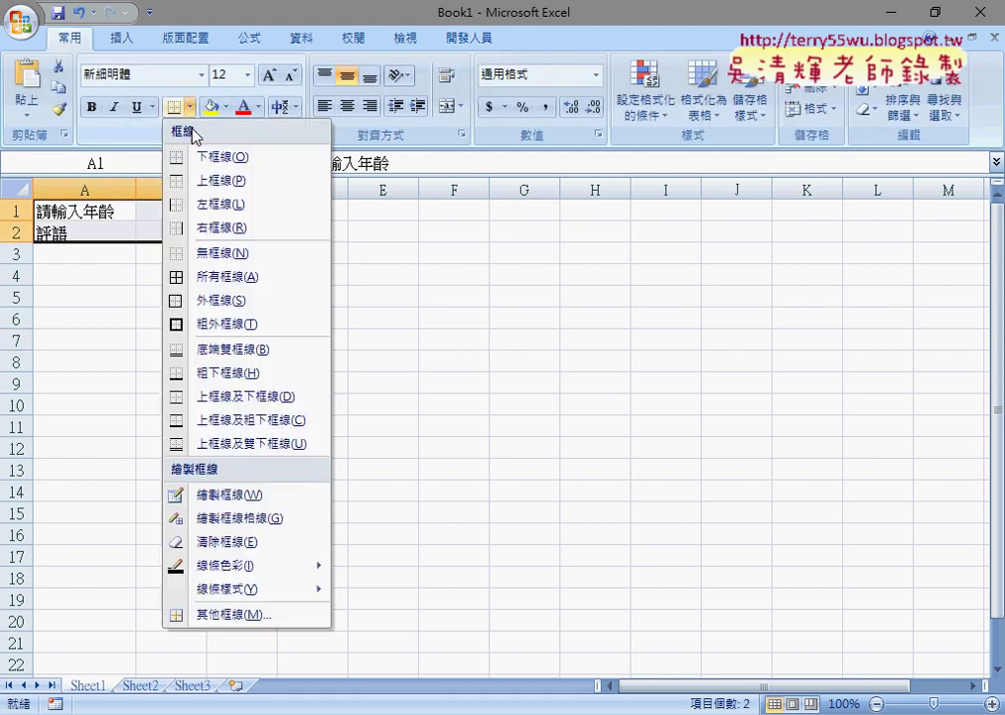
key("Escape")
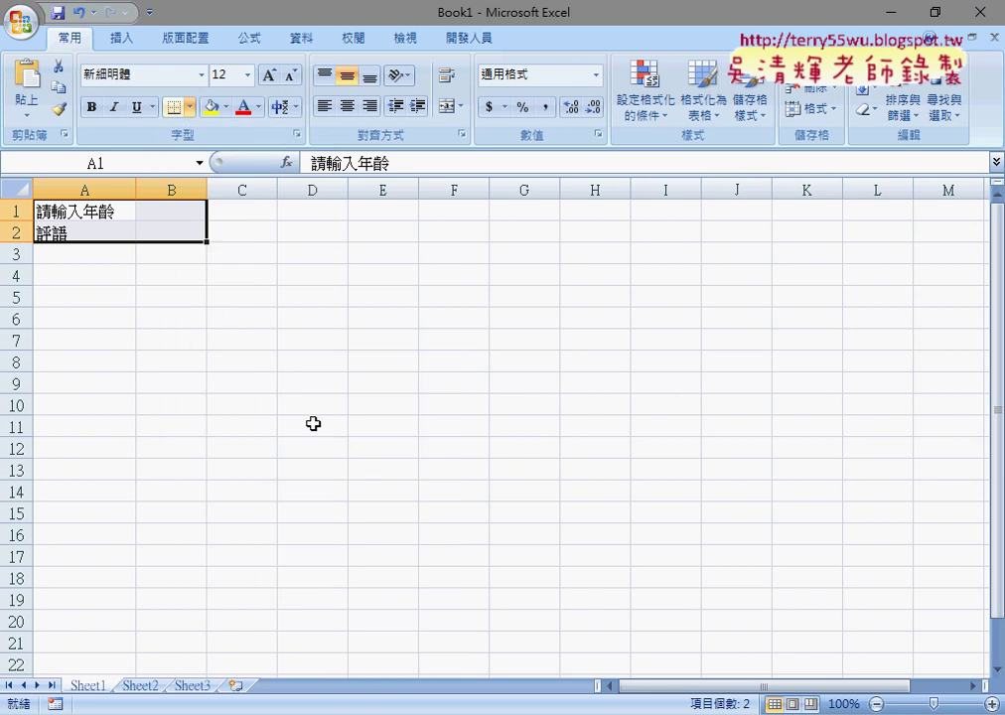
left_click(212, 251)
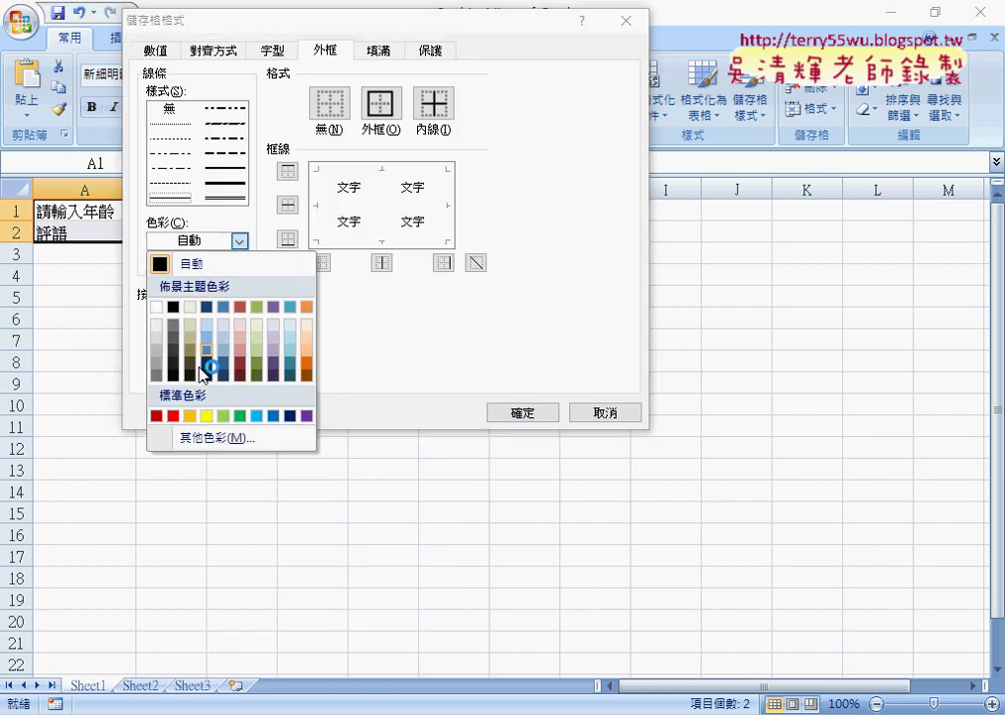
left_click(171, 416)
left_click(387, 110)
left_click(434, 103)
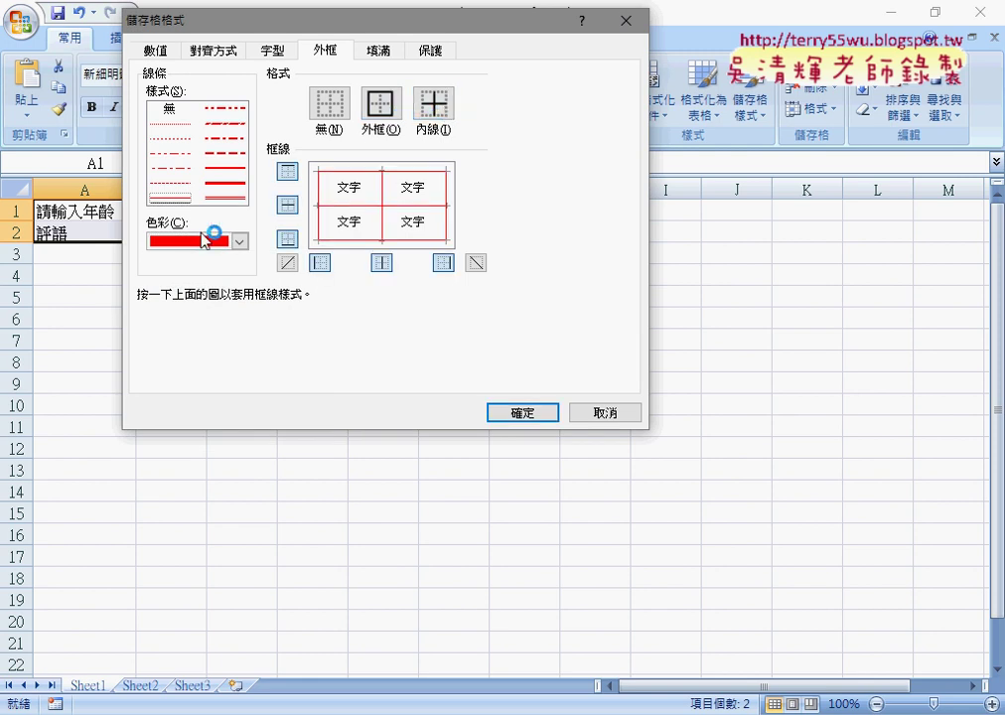
left_click(514, 414)
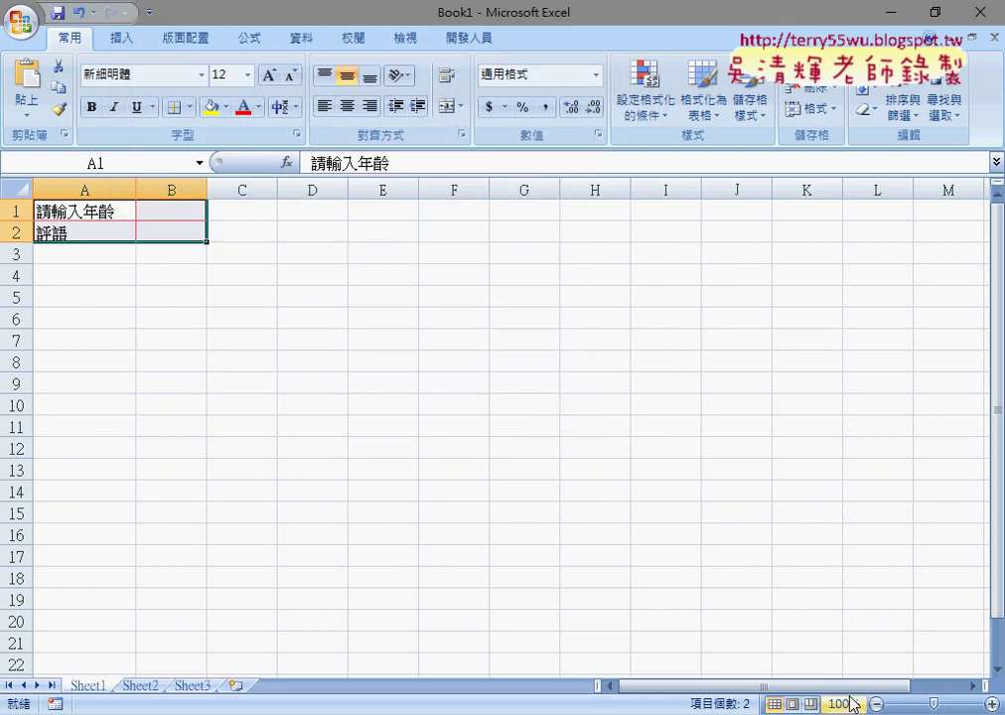
- Zoom the worksheet in and bring the Visual Basic Editor back to the front
double_click(990, 704)
double_click(990, 704)
left_click(991, 704)
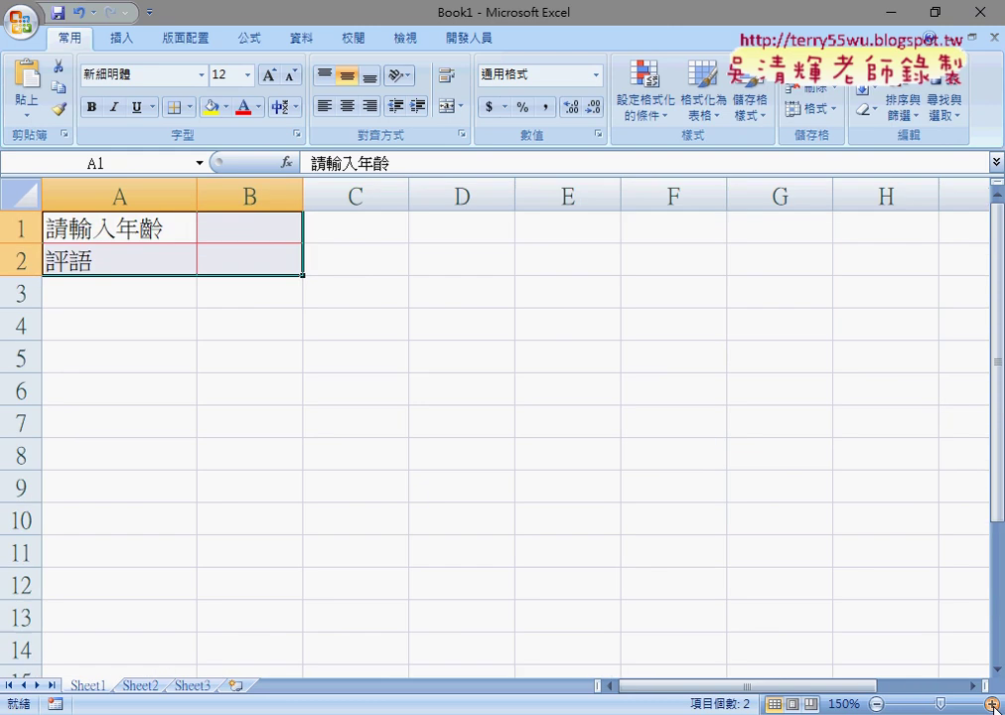
left_click(991, 704)
left_click(502, 541)
left_click(268, 230)
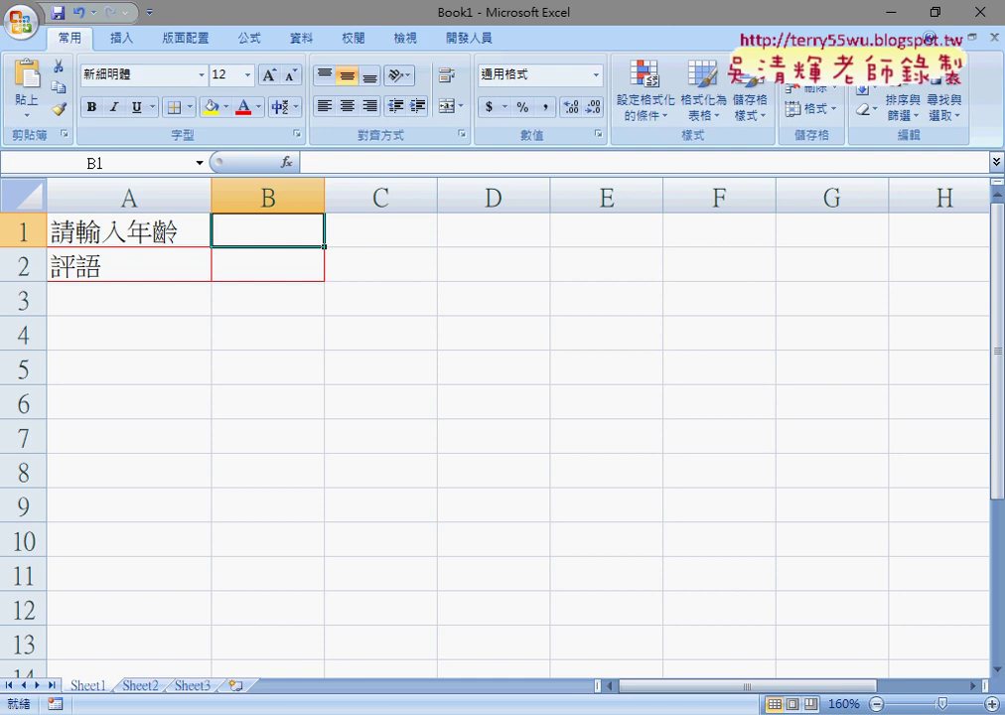
left_click(448, 689)
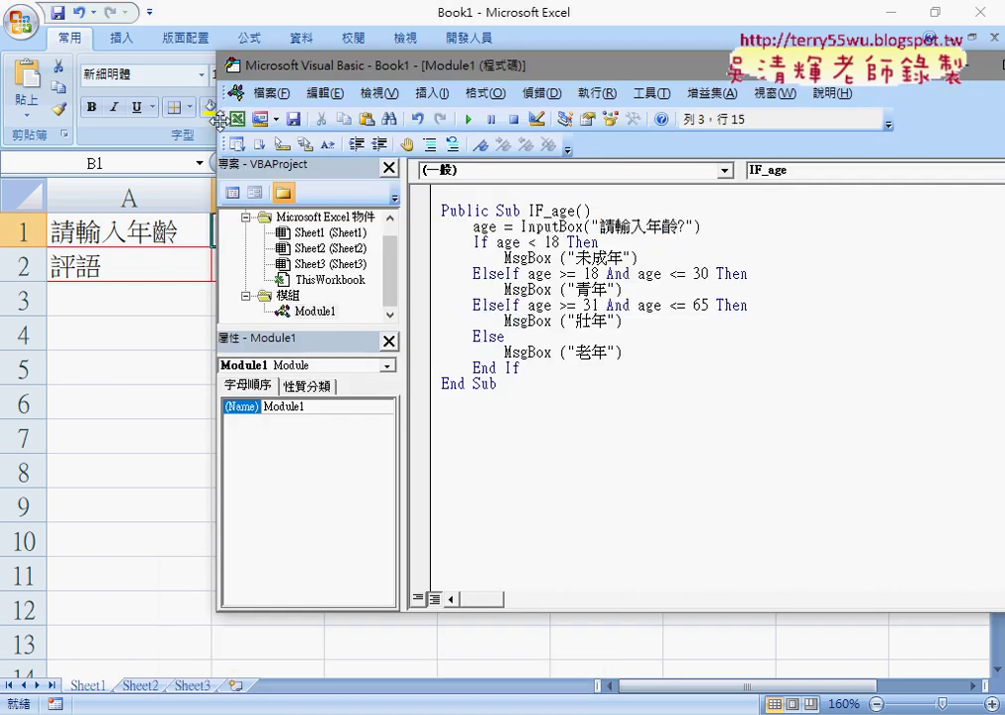
- Move the code window right to uncover column B, then select the InputBox call
left_click_drag(219, 119, 356, 119)
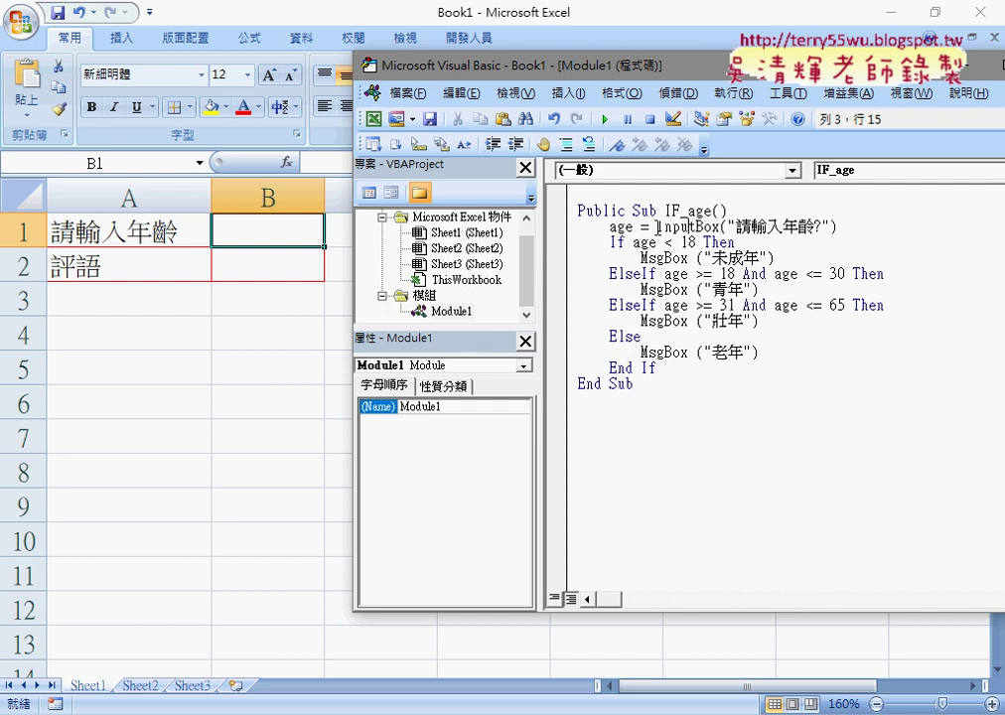
left_click_drag(657, 226, 844, 230)
- Comment out the InputBox line and add age = Range("B1") beneath it
left_click(852, 231)
left_click(565, 142)
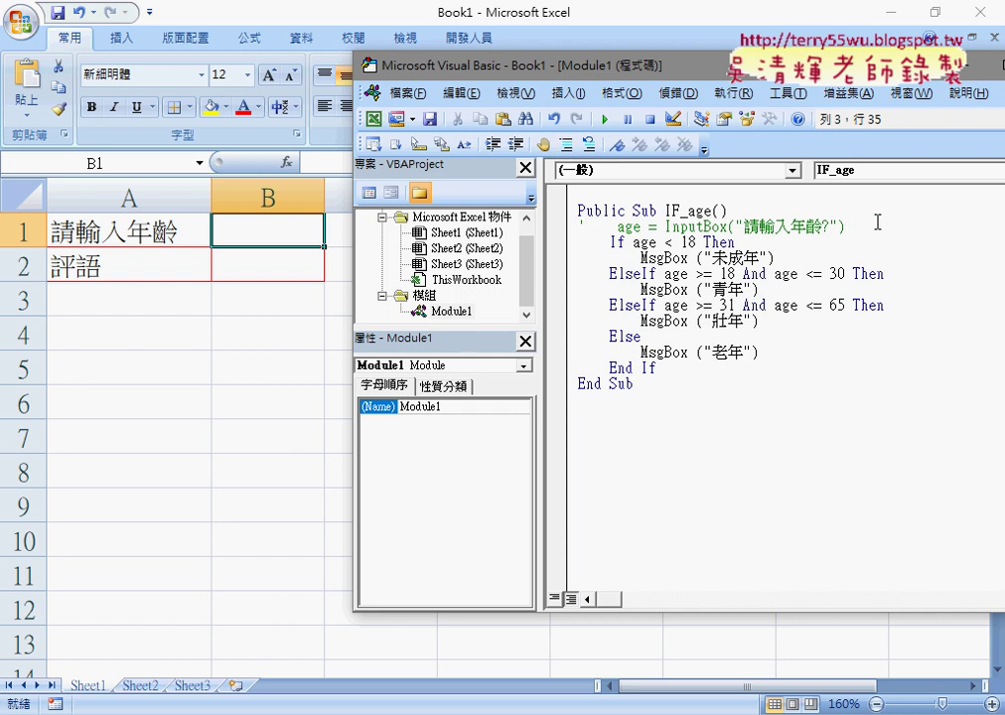
key("Return")
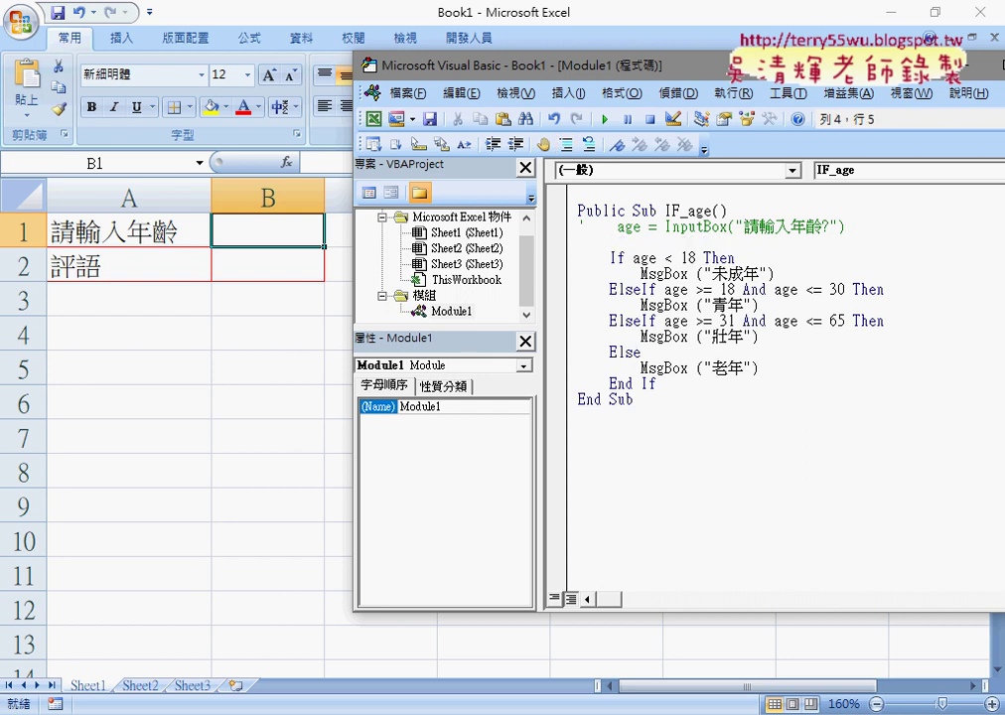
type("a")
type("ge")
type("=")
type("ran")
type("ge(")
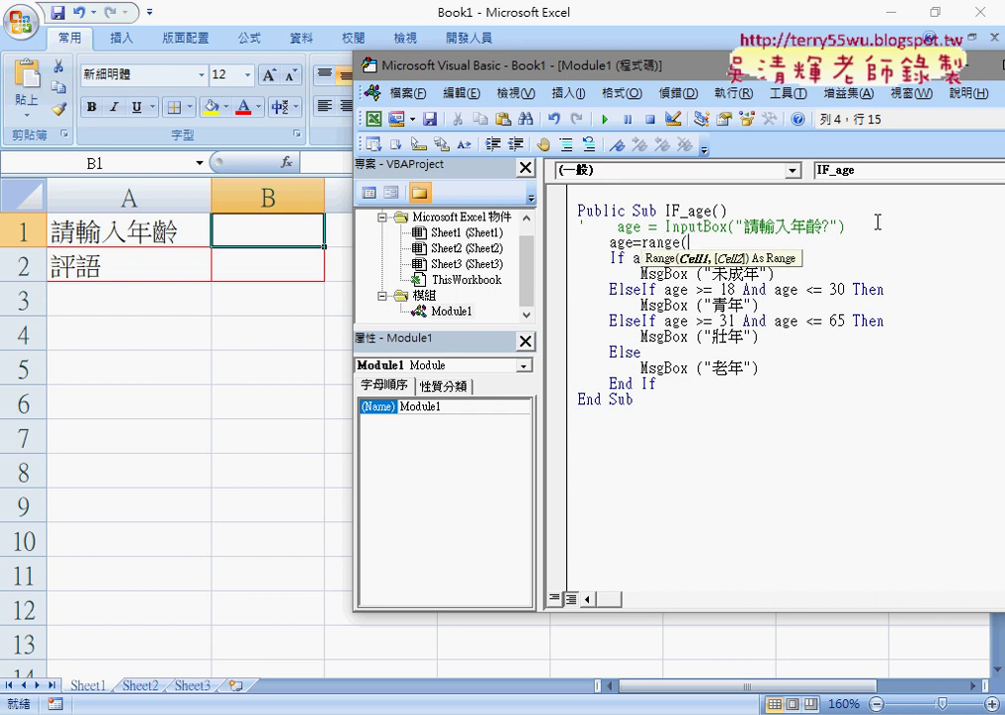
type("\"B")
type("2")
type(")")
left_click(820, 321)
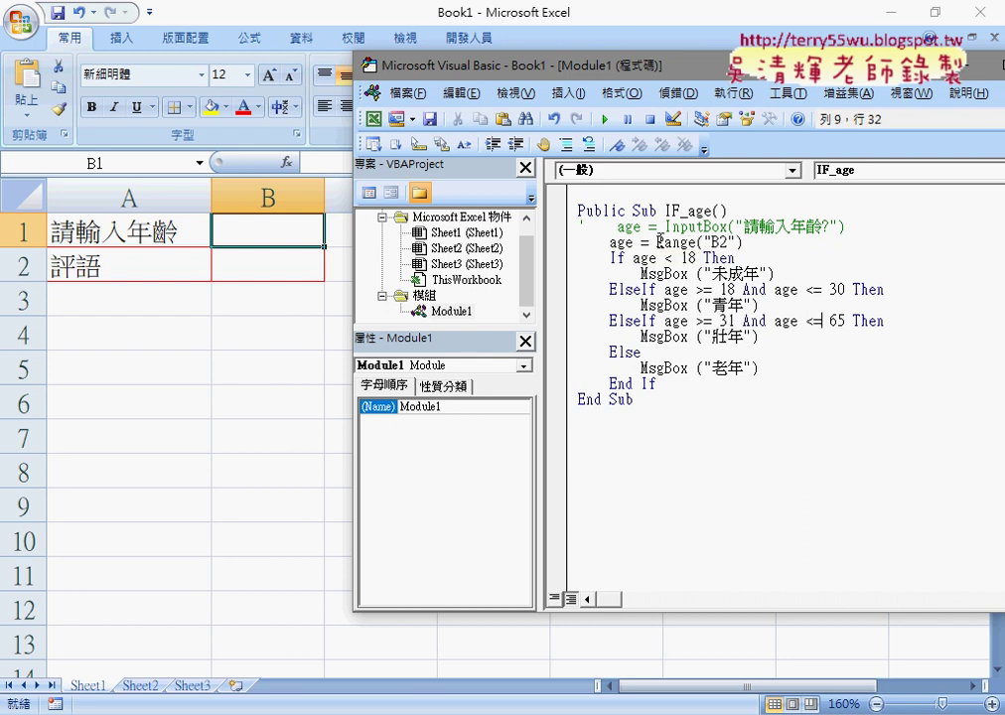
left_click_drag(655, 242, 742, 243)
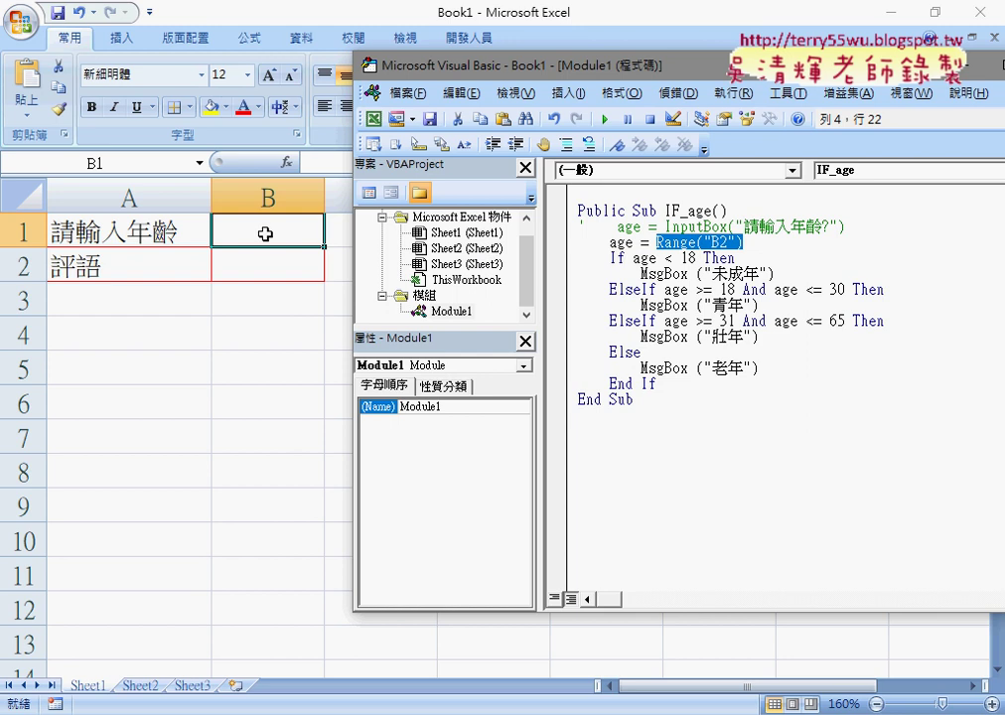
left_click(722, 241)
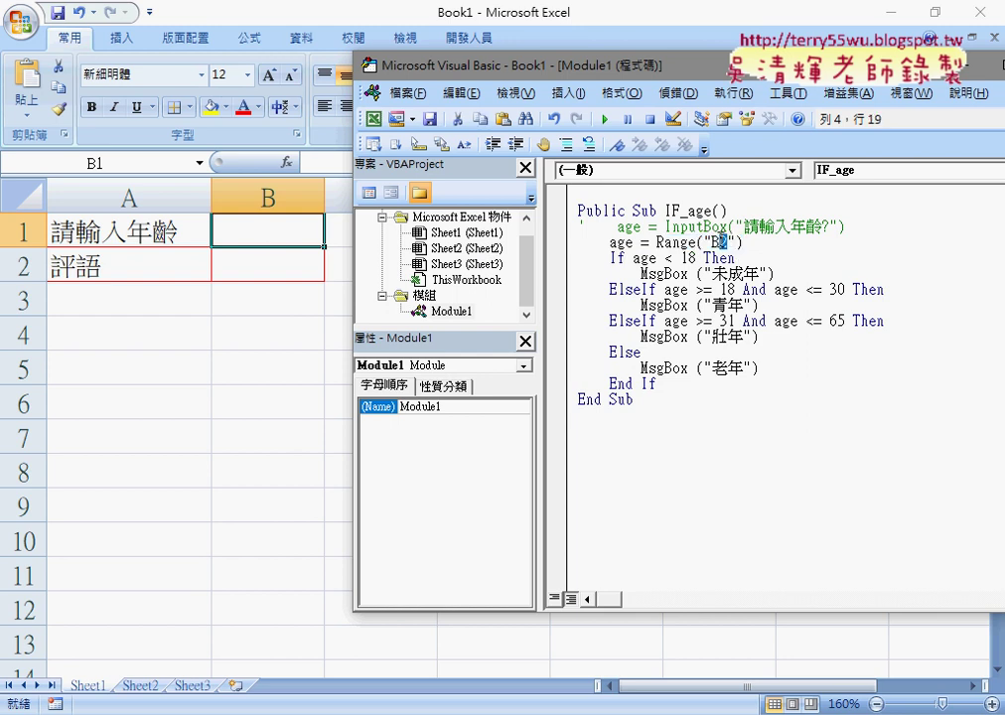
type("1")
left_click(699, 272)
left_click_drag(743, 242, 656, 242)
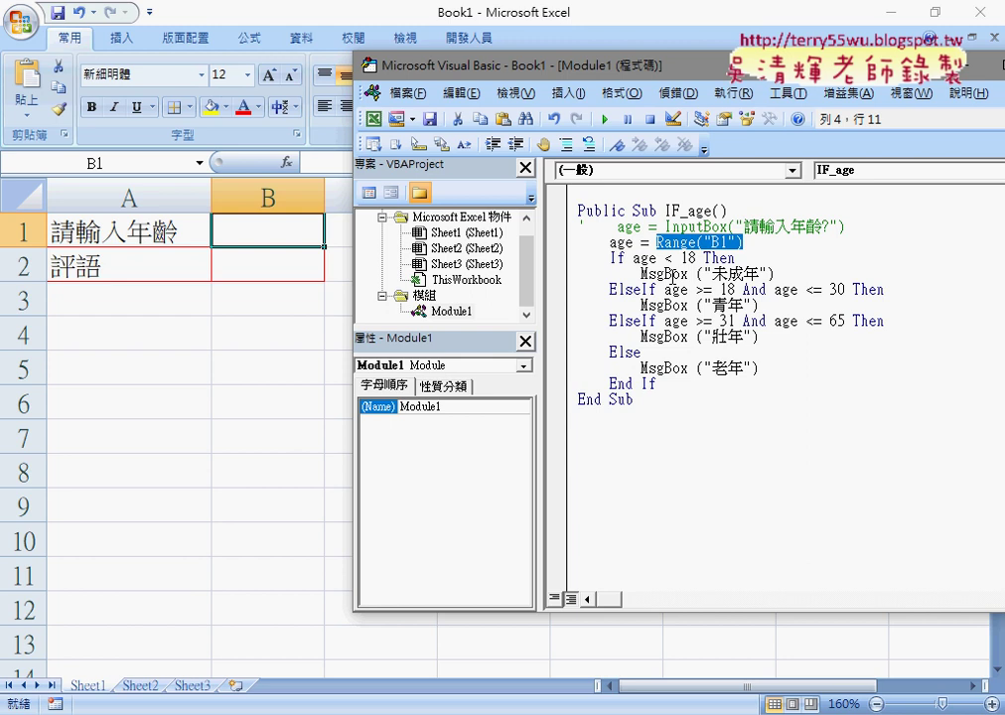
- Replace the first branch's MsgBox call with a Range("B1") = assignment
left_click_drag(689, 275, 641, 274)
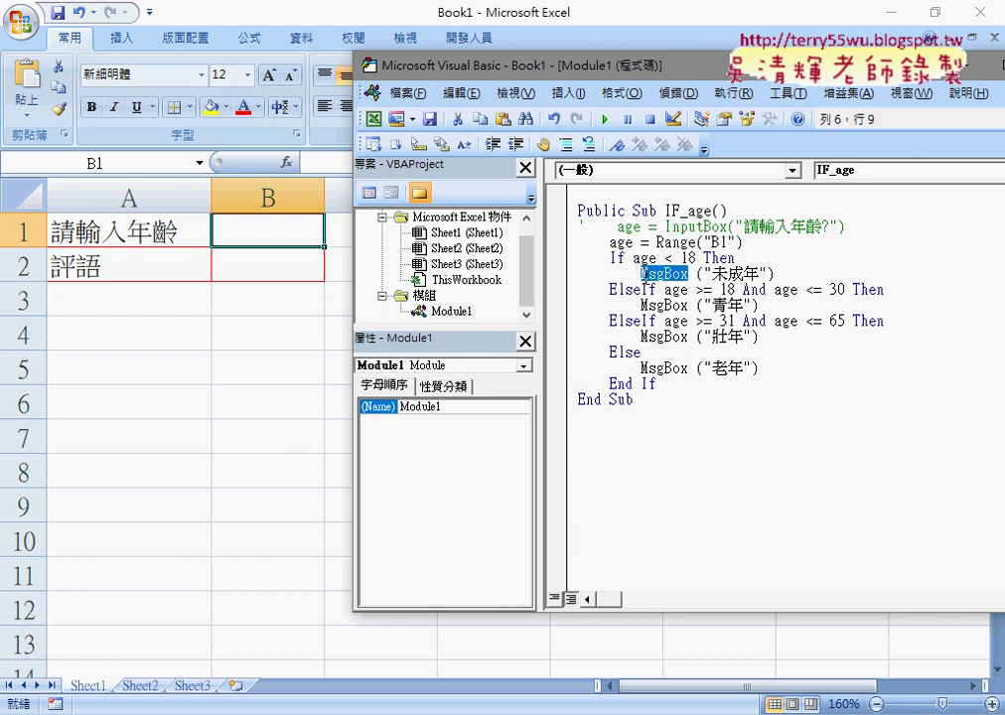
type("Range(\"B1\")")
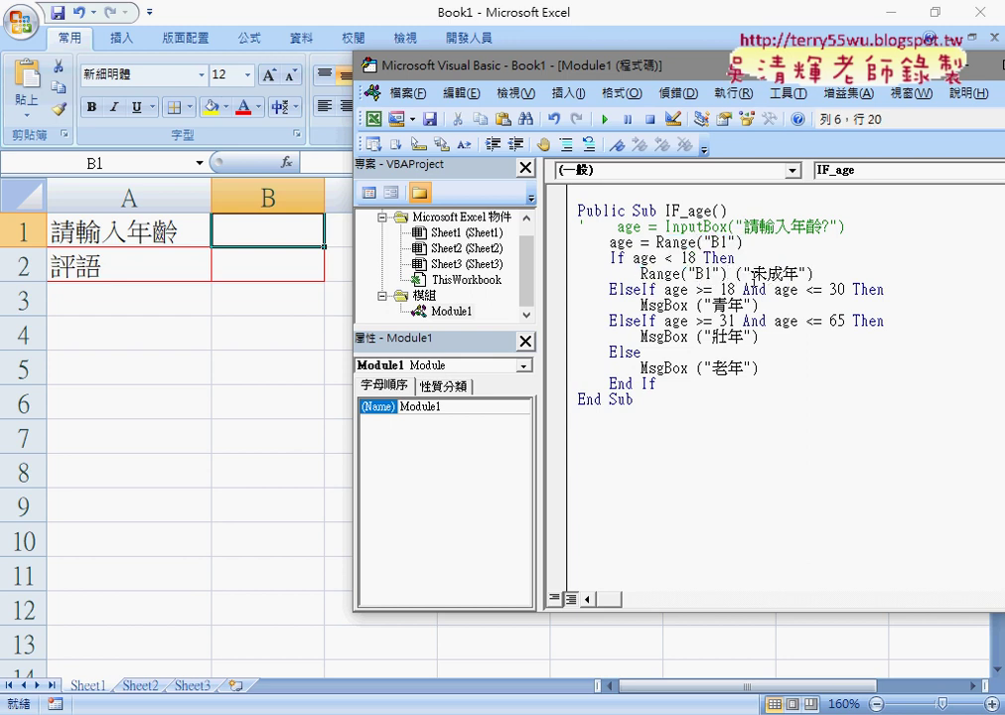
type("=")
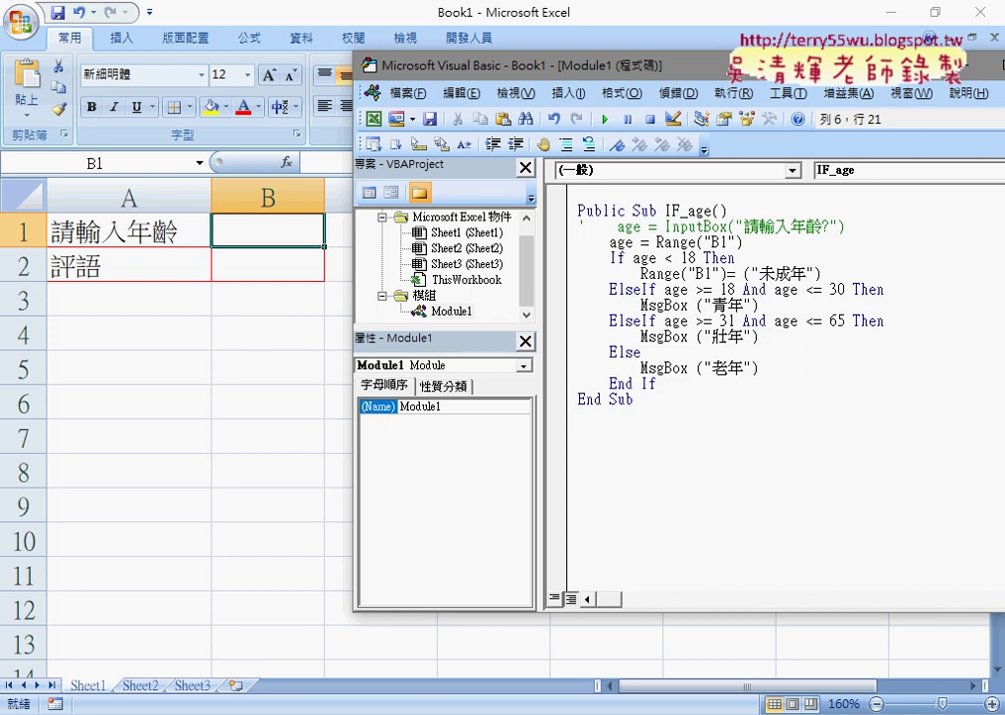
key("Delete")
key("Delete")
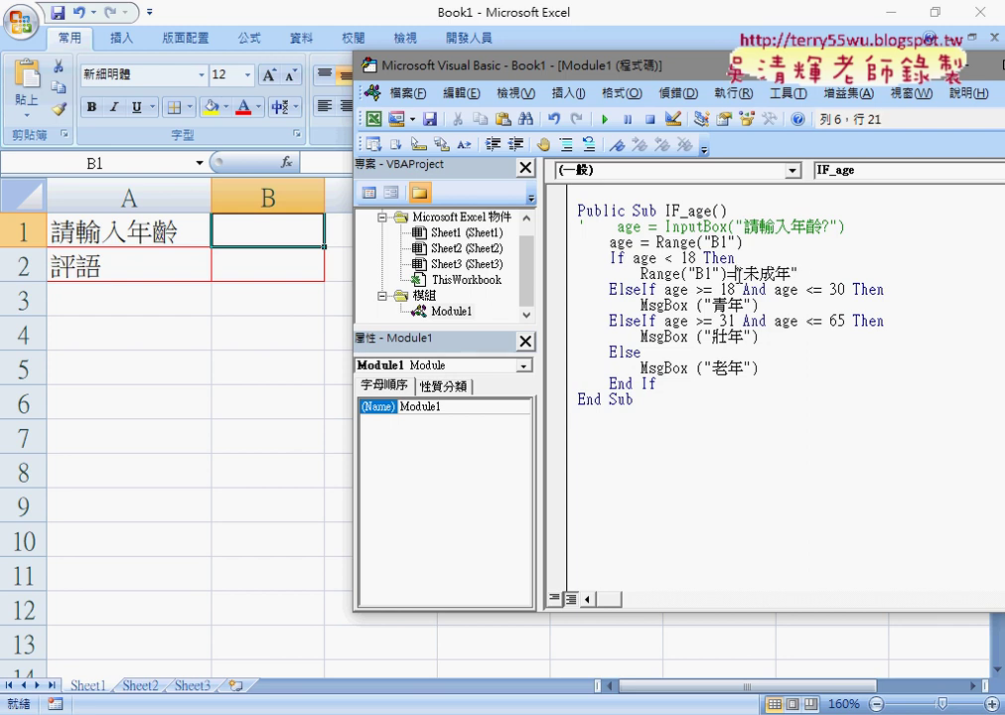
left_click_drag(736, 273, 639, 282)
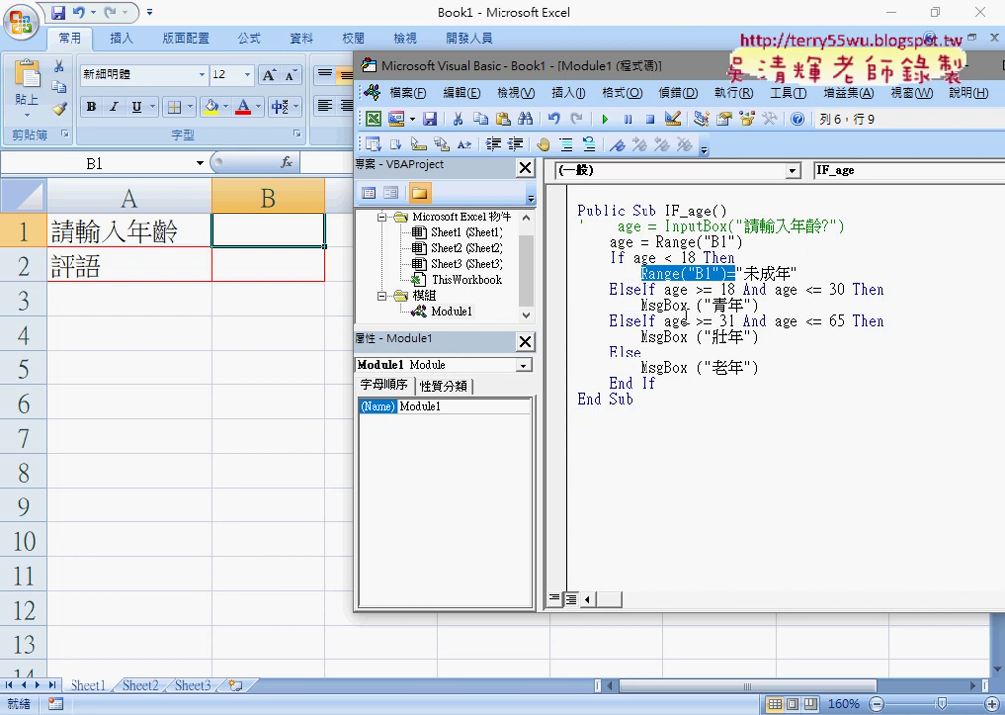
left_click(648, 304)
- Paste the same Range assignment over the other three MsgBox calls, removing the stray parenthesis after 老年
left_click_drag(699, 305, 640, 305)
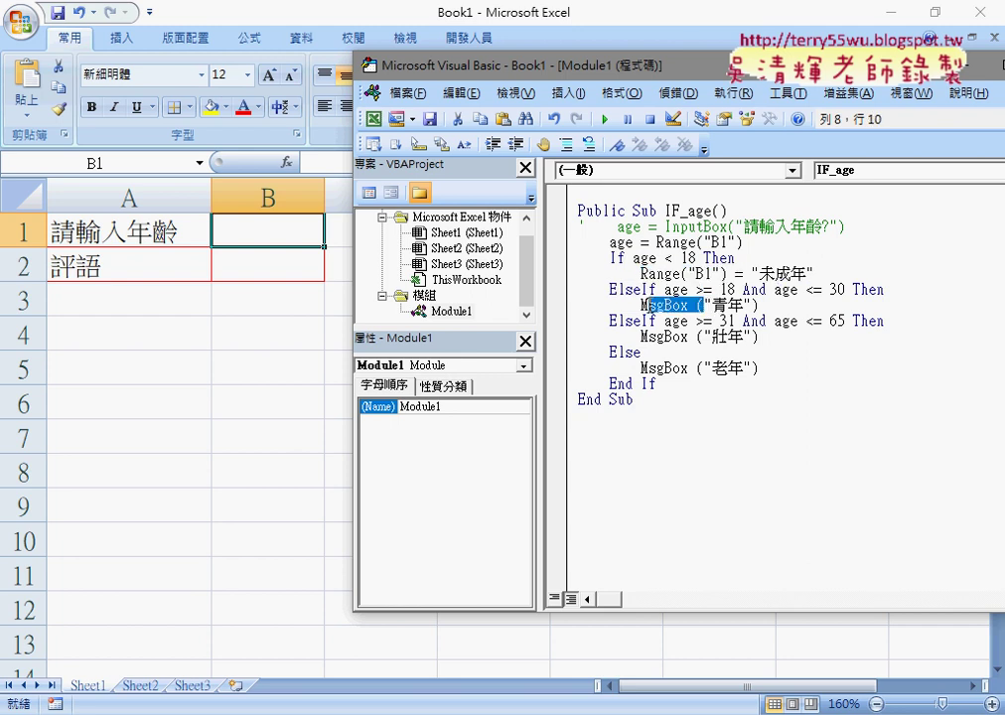
type("Range(\"B1\")=")
left_click(658, 337)
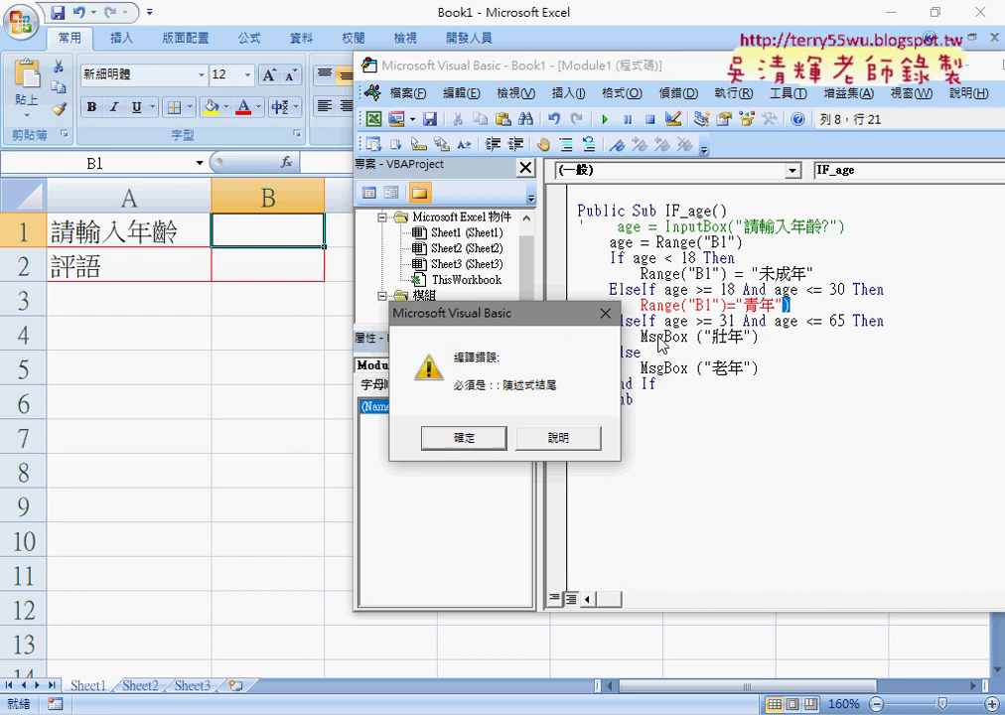
left_click(484, 443)
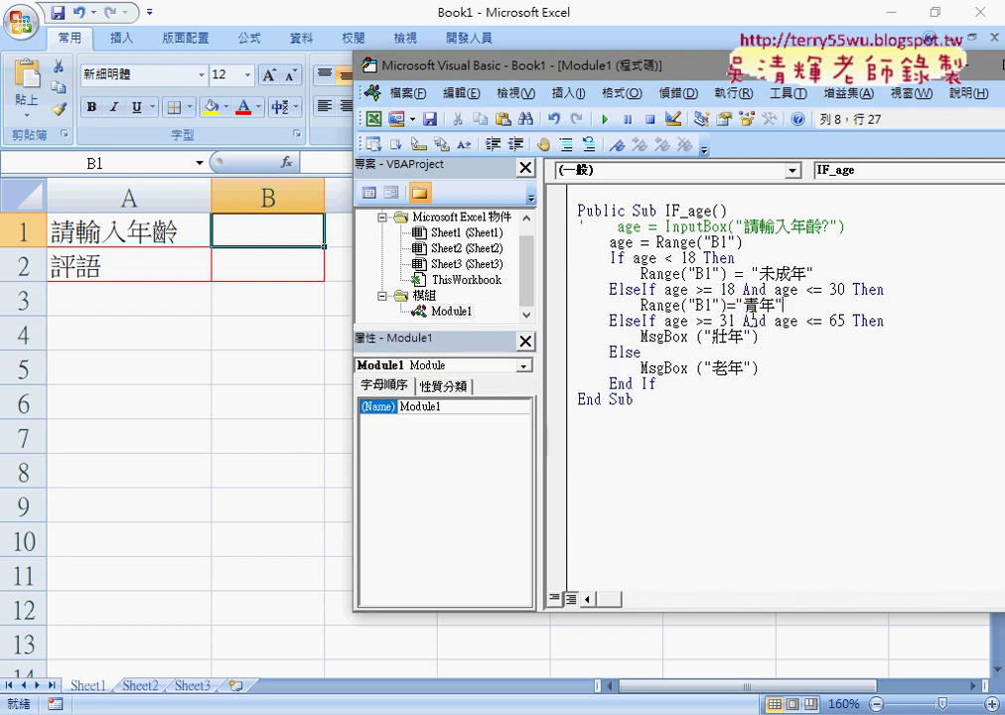
left_click_drag(701, 336, 640, 337)
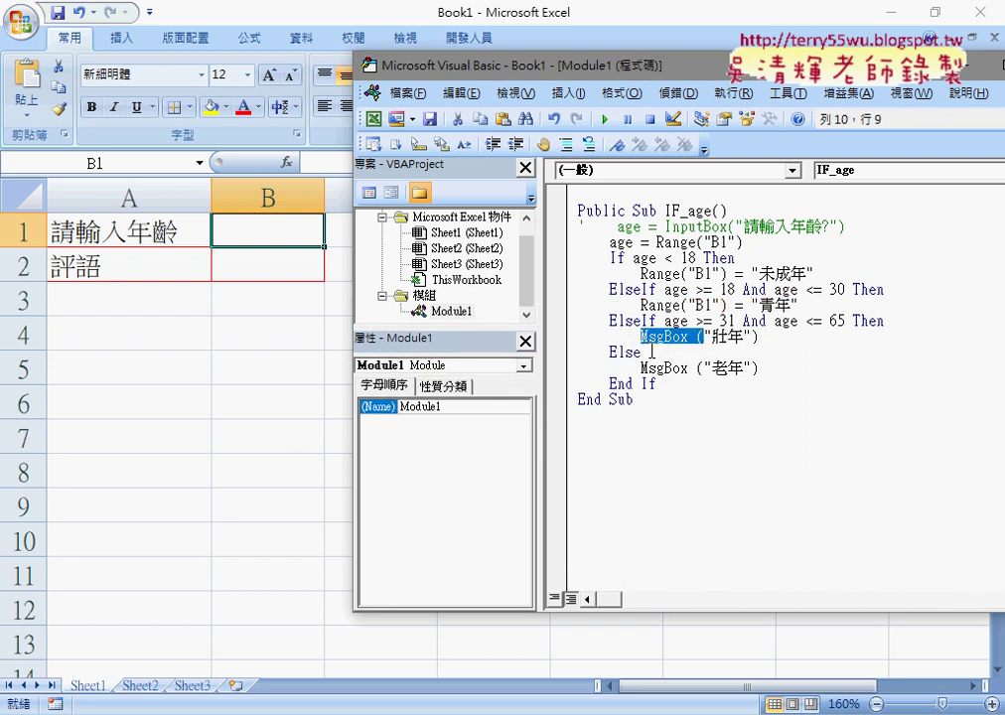
type("Range(\"B1\")=")
left_click(652, 350)
left_click(462, 439)
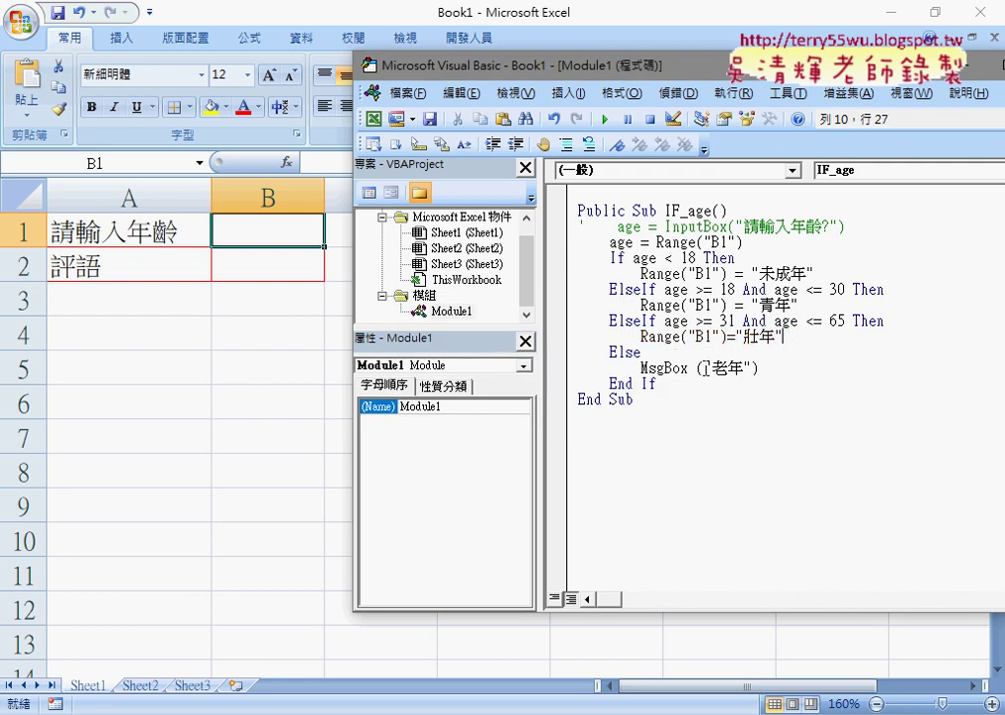
left_click_drag(701, 368, 641, 368)
type("Range(\"B1\")=")
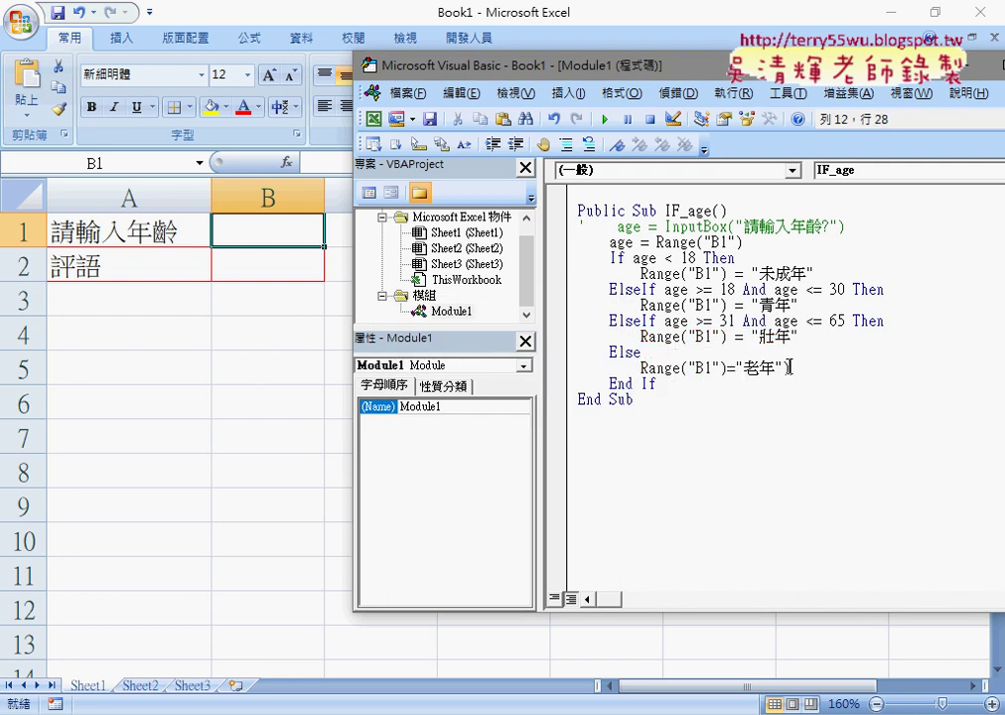
left_click_drag(792, 368, 784, 368)
key("Delete")
- Change the cell reference in every branch from B1 to B2
left_click(709, 273)
left_click_drag(705, 273, 704, 367)
type("2")
left_click(706, 304)
type("22")
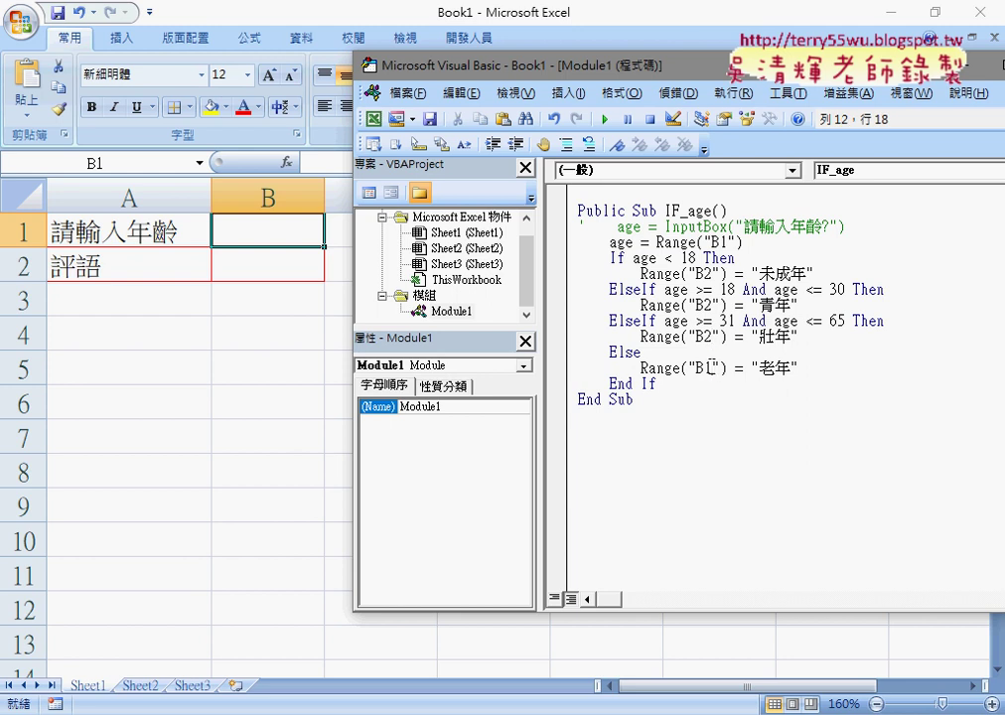
type("2")
left_click(757, 336)
- Draw a Form Control button over C1:D1 and assign it the IF_age macro
left_click(742, 241)
left_click(287, 332)
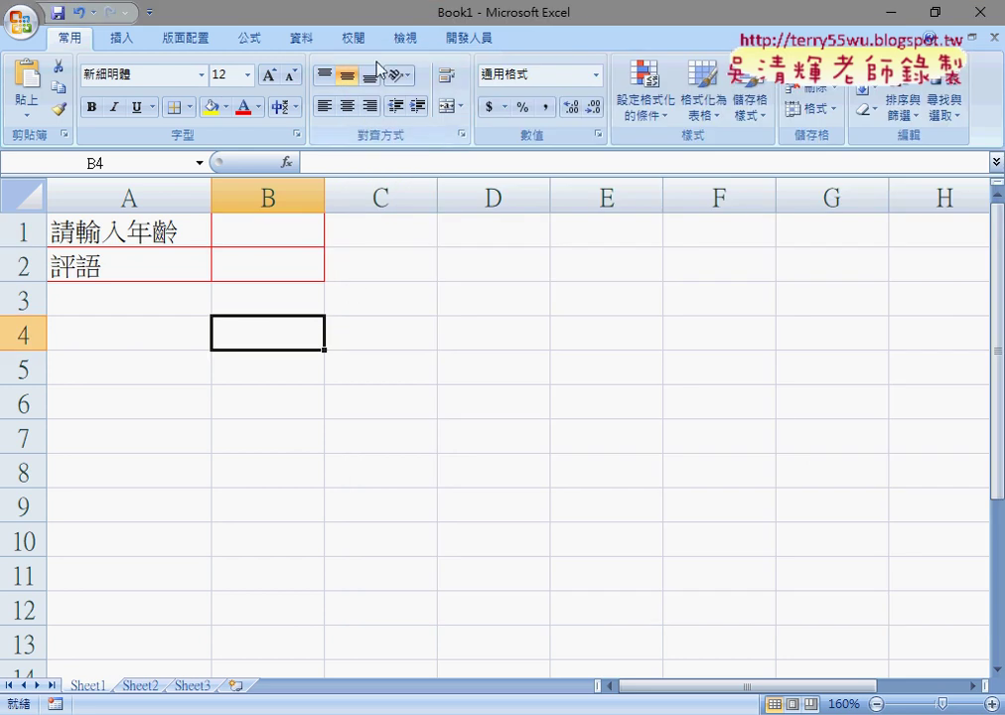
left_click(457, 38)
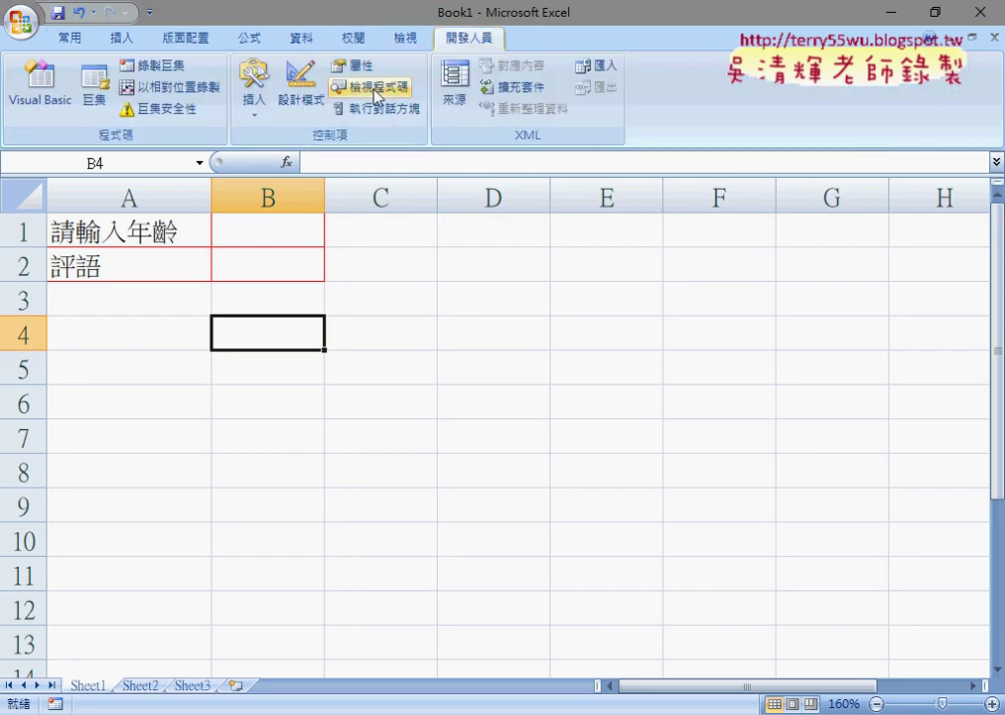
left_click(255, 100)
left_click(244, 160)
left_click_drag(379, 218, 507, 256)
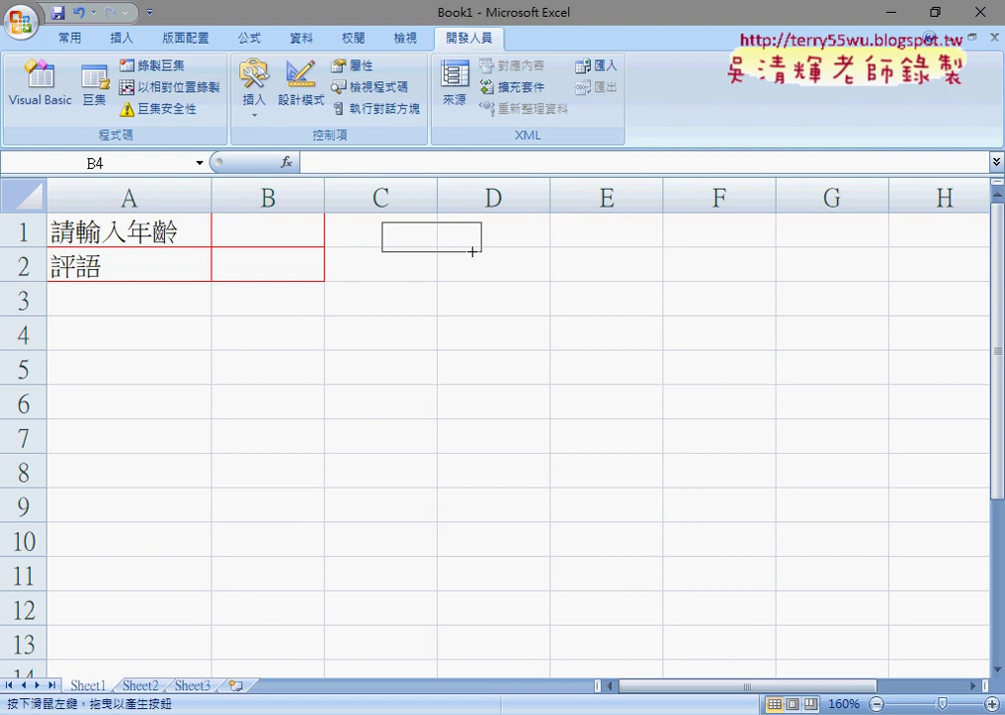
left_click(246, 128)
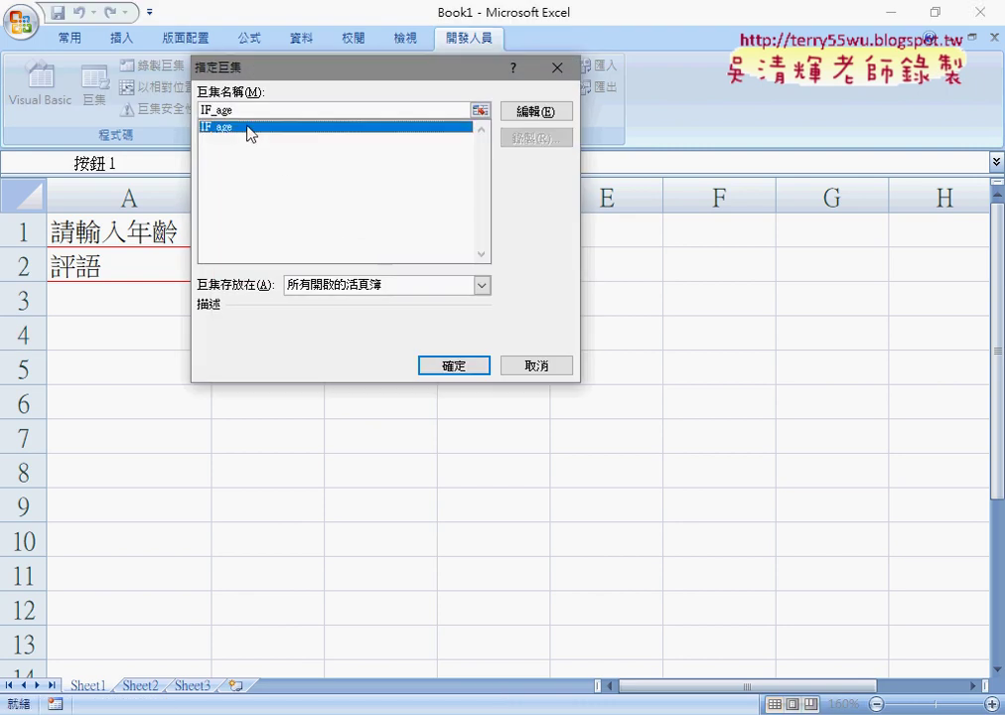
left_click(455, 365)
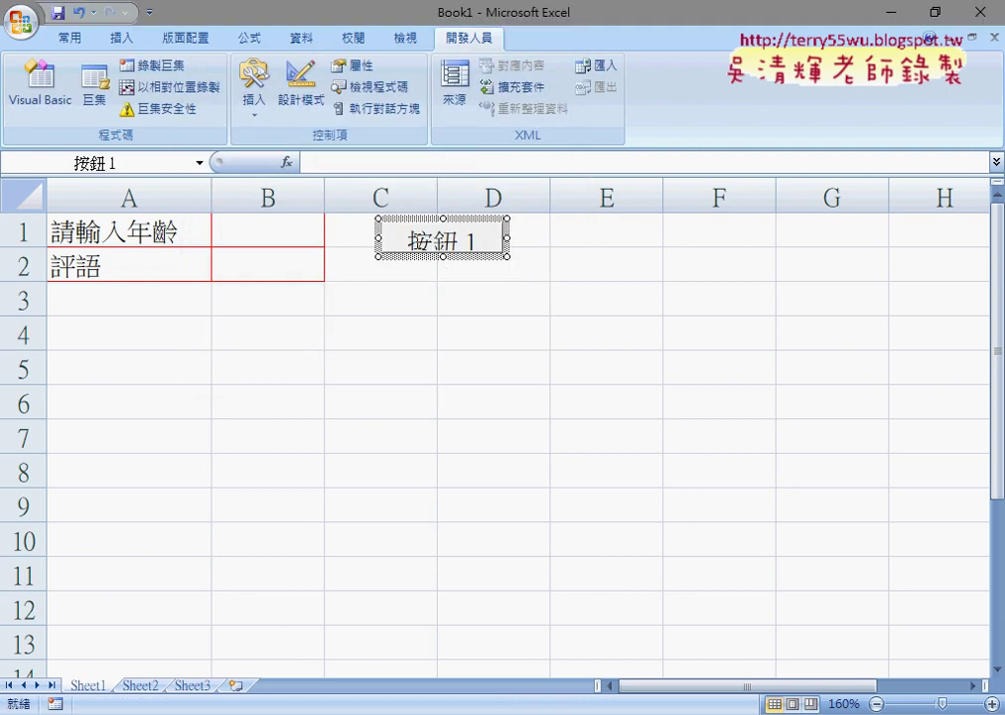
left_click(450, 327)
left_click(292, 231)
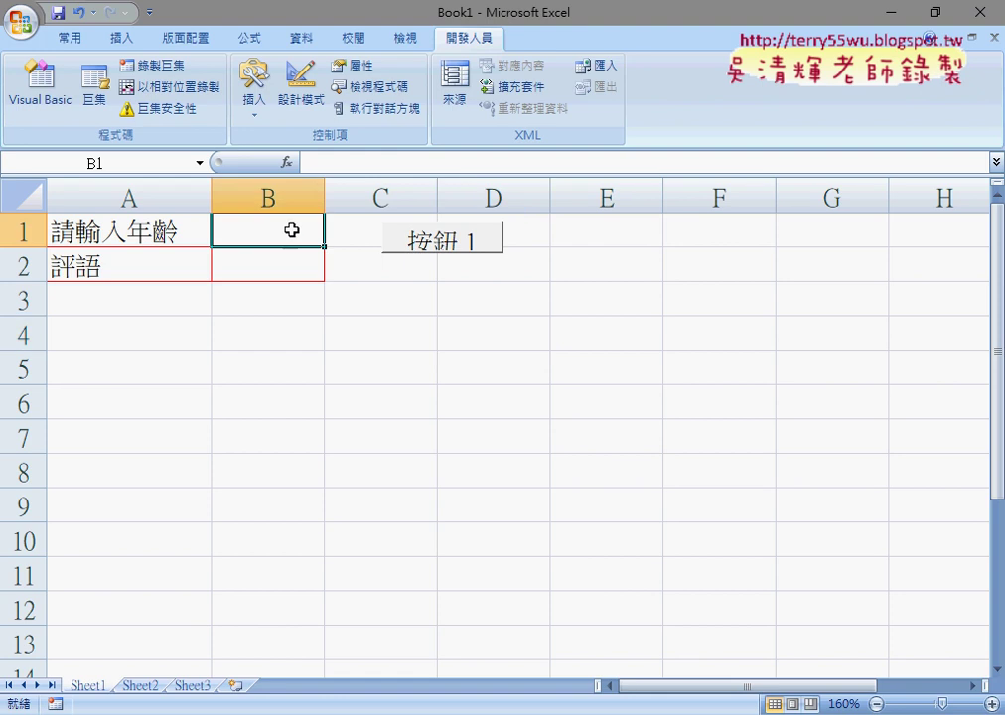
- Enter 35 in B1, run IF_age from the button, and confirm B2 shows 壯年
type("35")
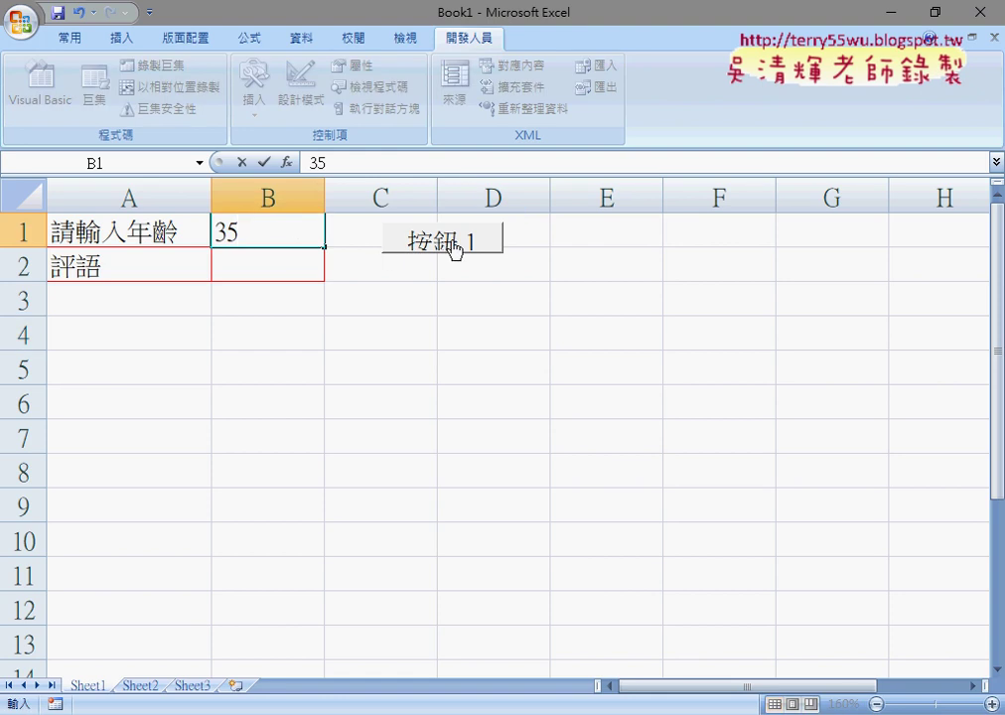
left_click(465, 328)
left_click(440, 245)
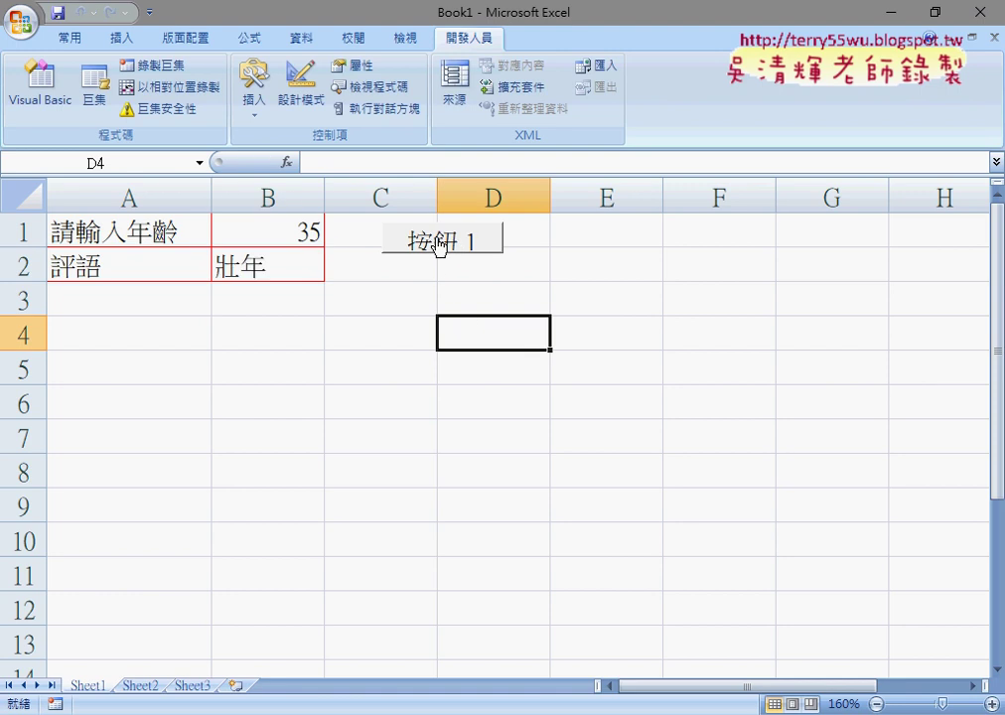
left_click(228, 278)
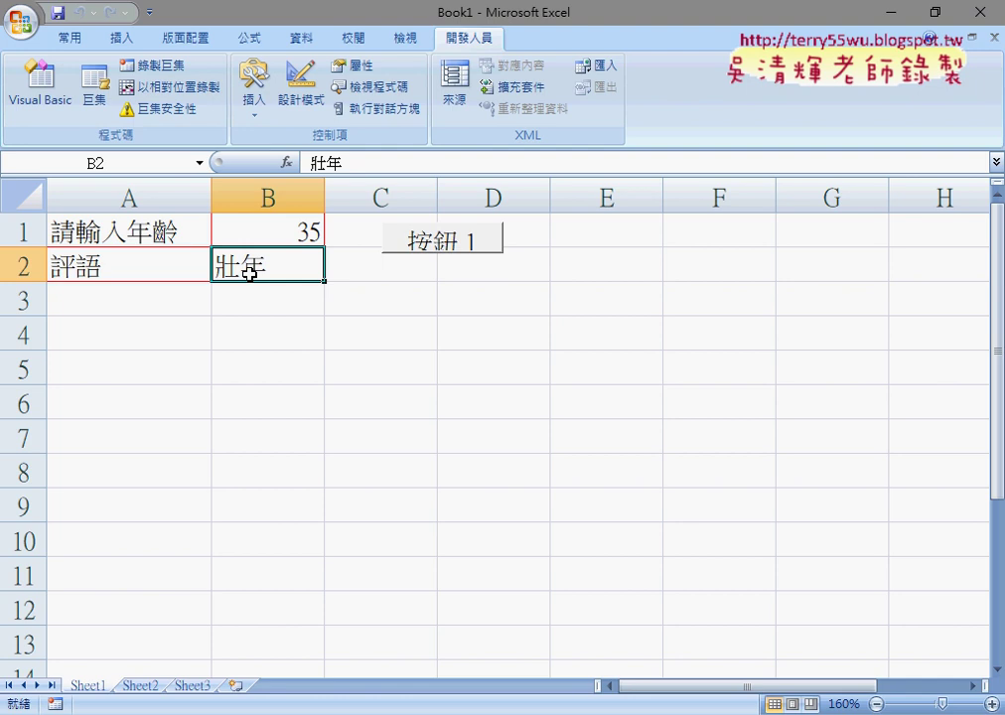
- Reopen the Visual Basic Editor and position it so B1, B2 and the button stay visible
left_click(44, 89)
right_click(459, 282)
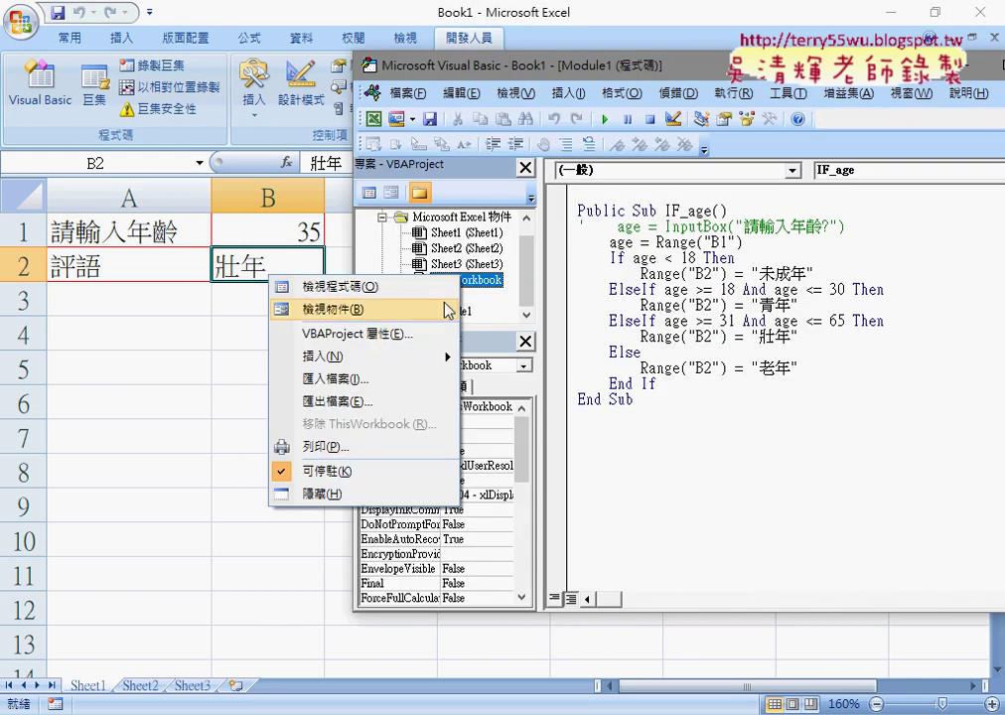
mouse_move(424, 369)
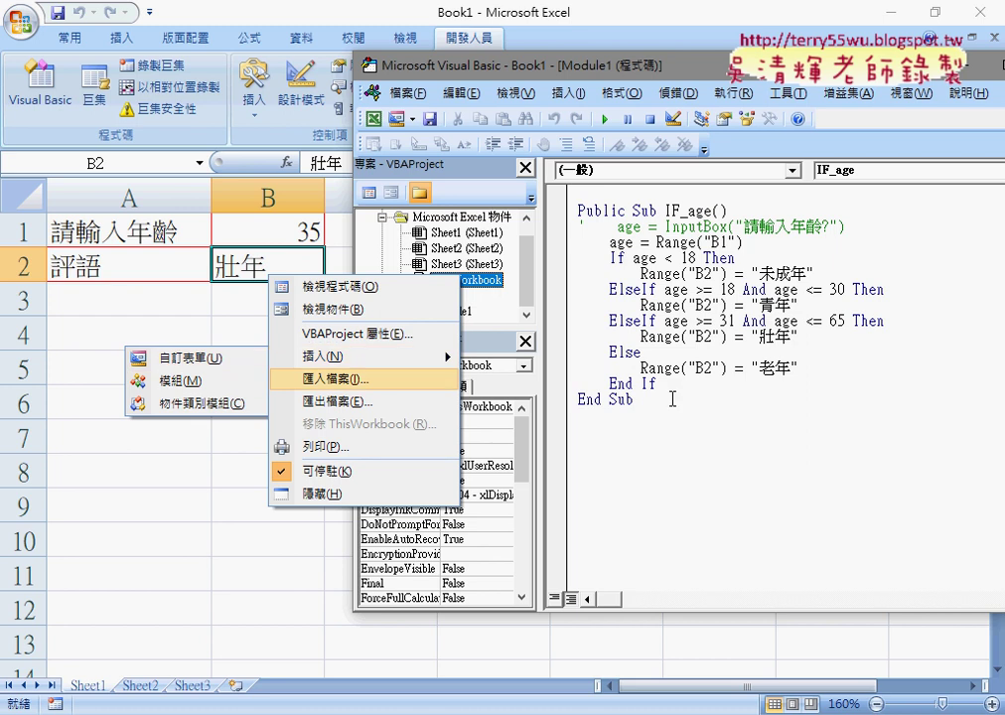
left_click(678, 411)
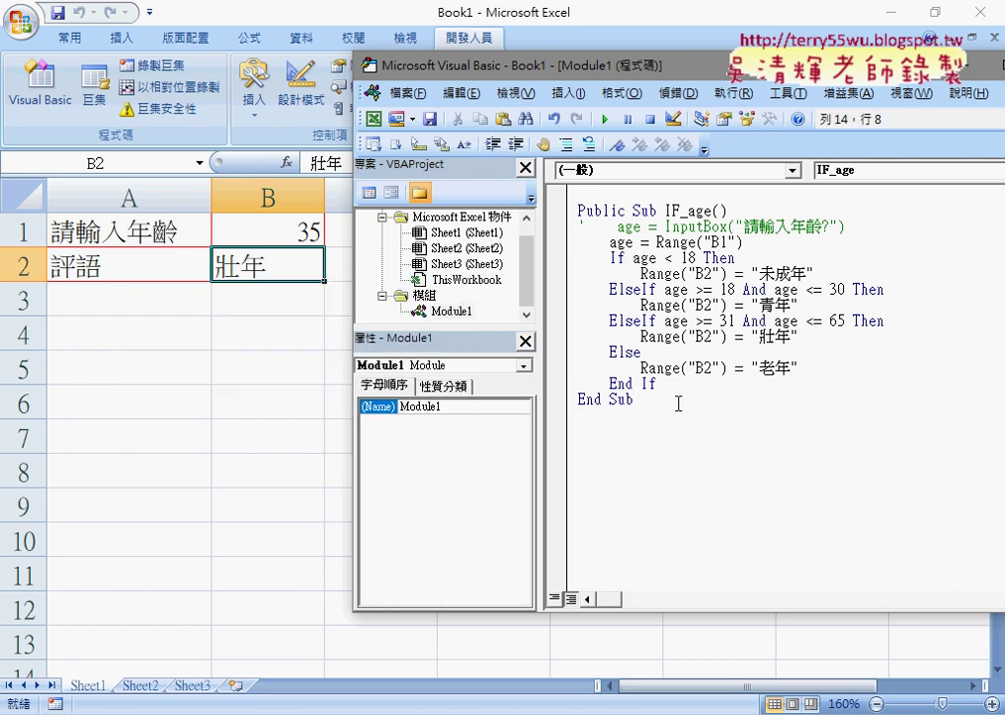
mouse_move(653, 75)
left_mouse_down()
mouse_move(469, 310)
mouse_move(410, 320)
left_mouse_up()
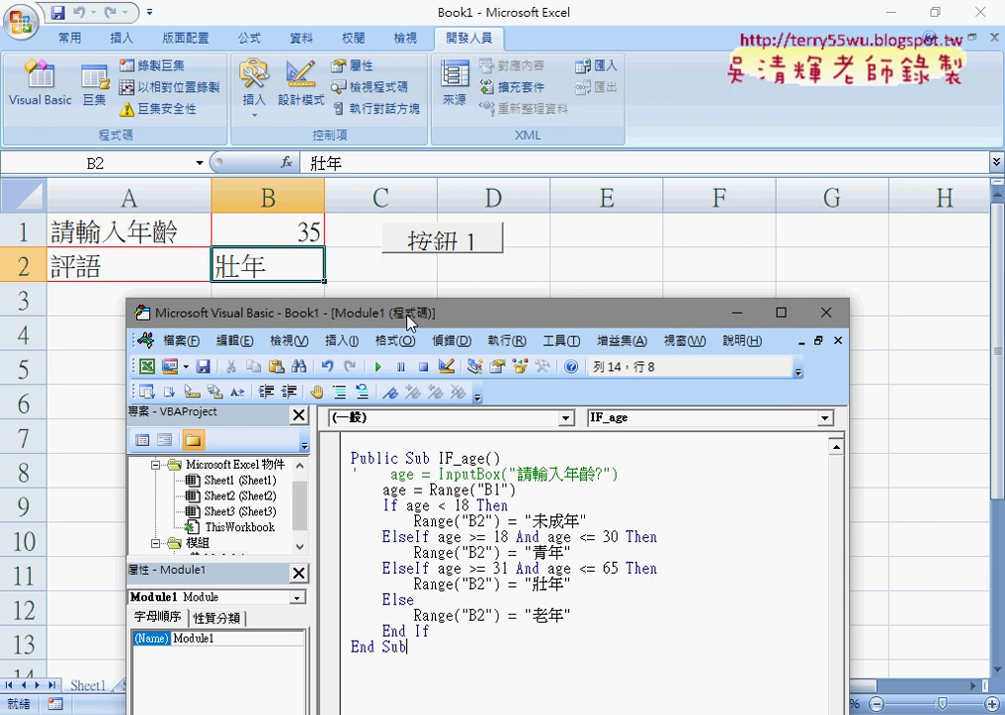
left_click_drag(410, 319, 473, 312)
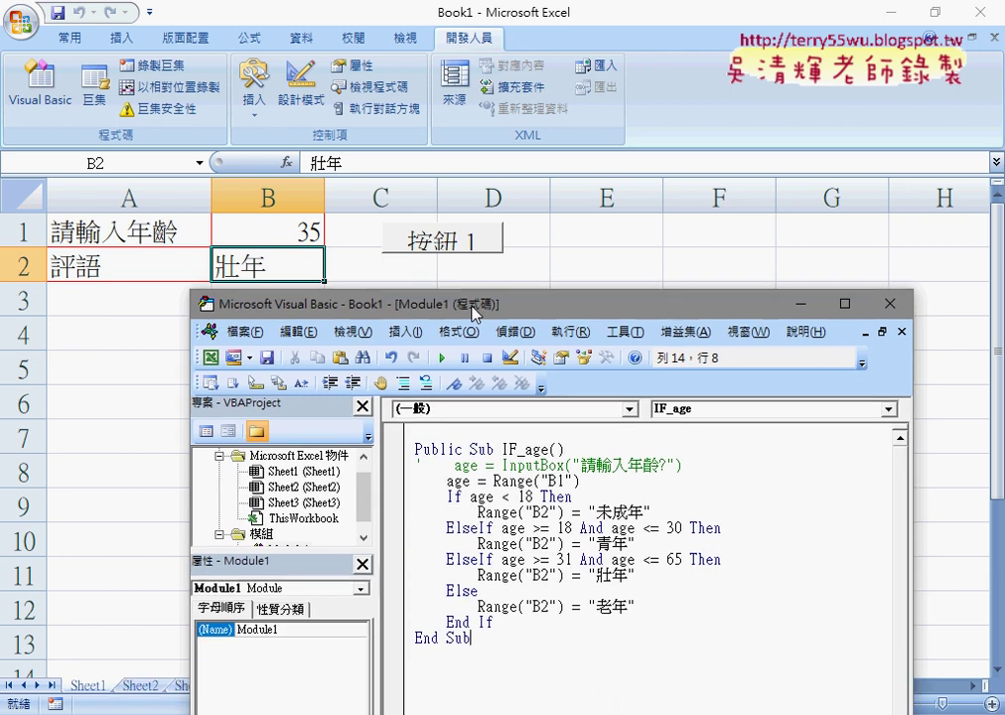